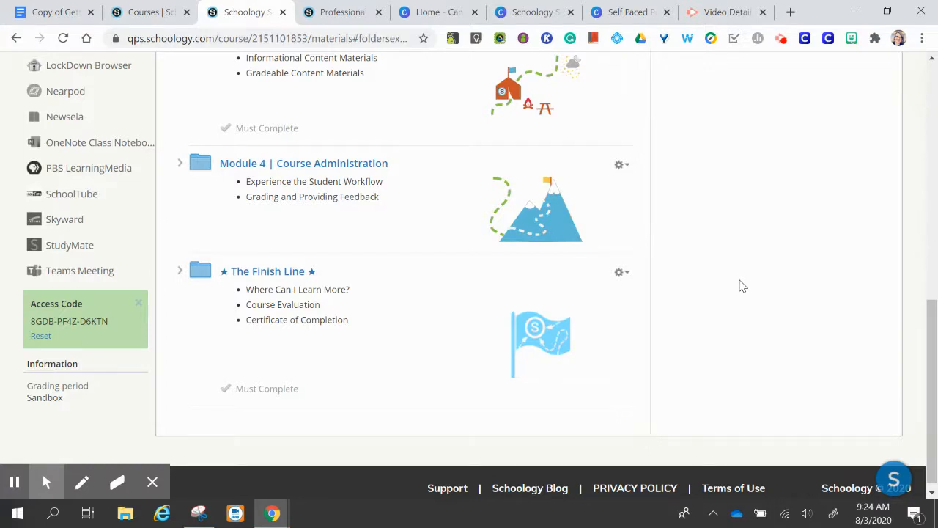
Expand the Module 4 | Course Administration folder and look over the lessons, task and assessment inside it
scroll(742, 286, "up", 3)
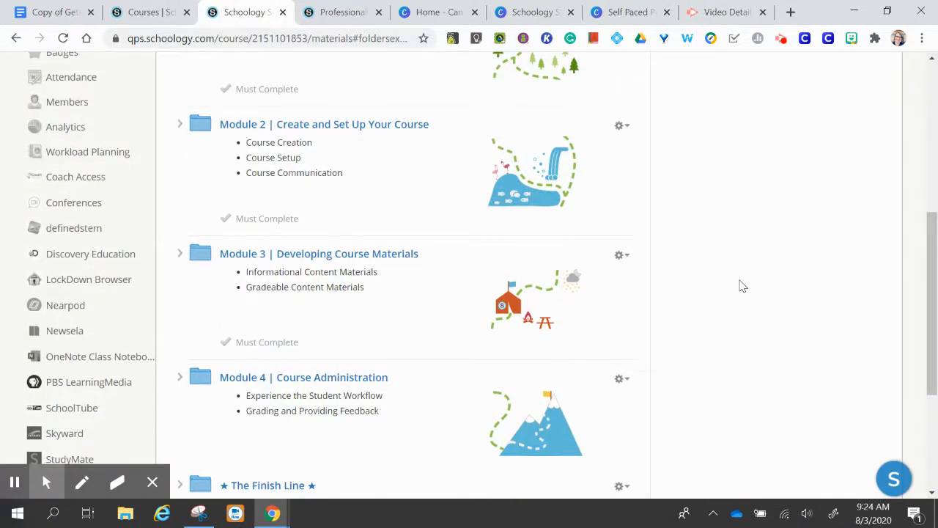
scroll(742, 285, "down", 3)
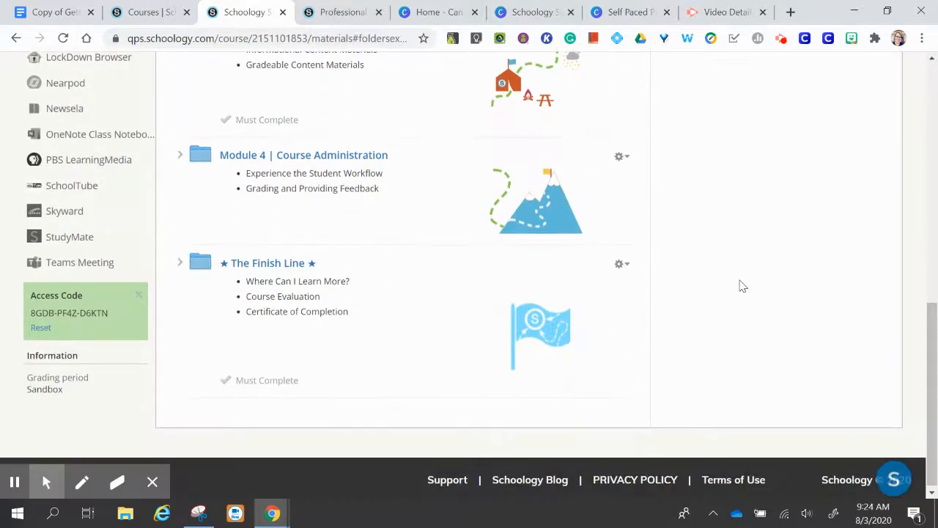
left_click(179, 157)
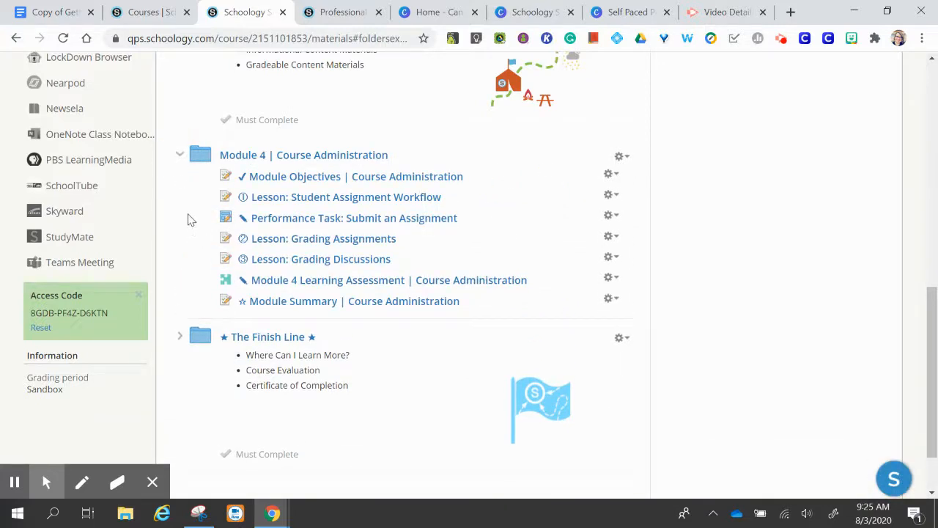
left_click_drag(419, 181, 419, 220)
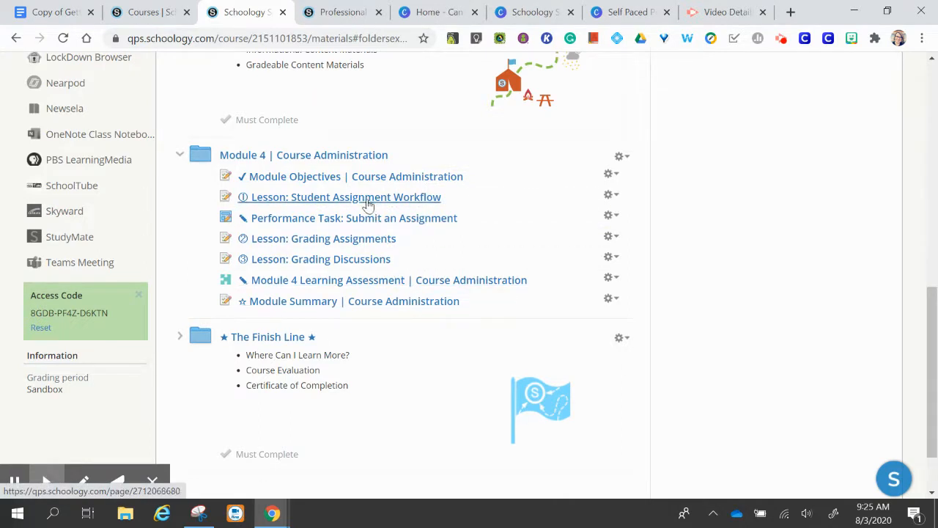
left_click(12, 490)
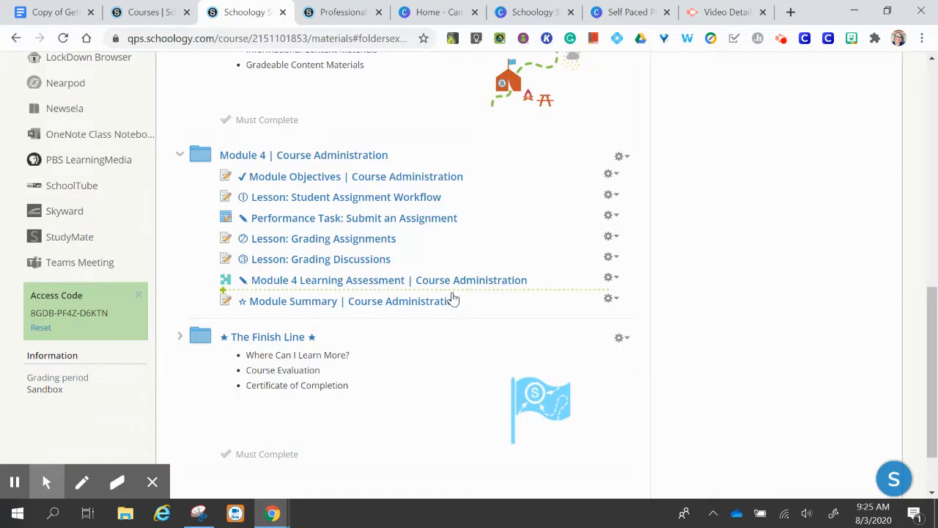
Expand the Module 3 | Developing Course Materials folder to check its contents and completion requirement, and collapse it again
scroll(452, 299, "up", 2)
left_click(180, 173)
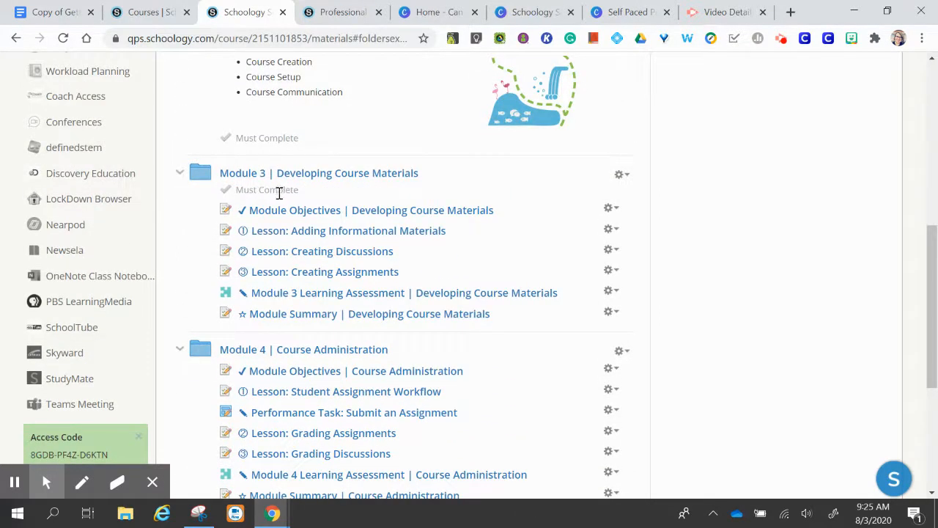
left_click(177, 174)
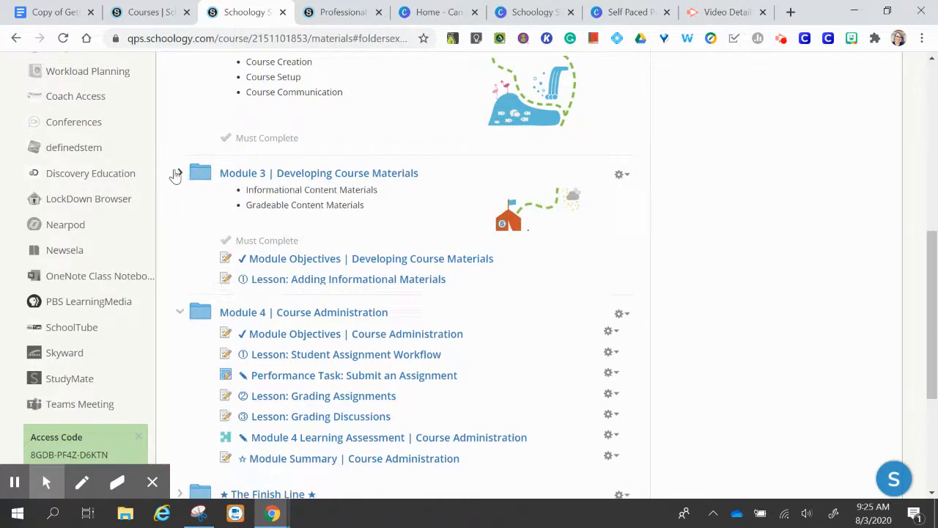
scroll(197, 236, "down", 2)
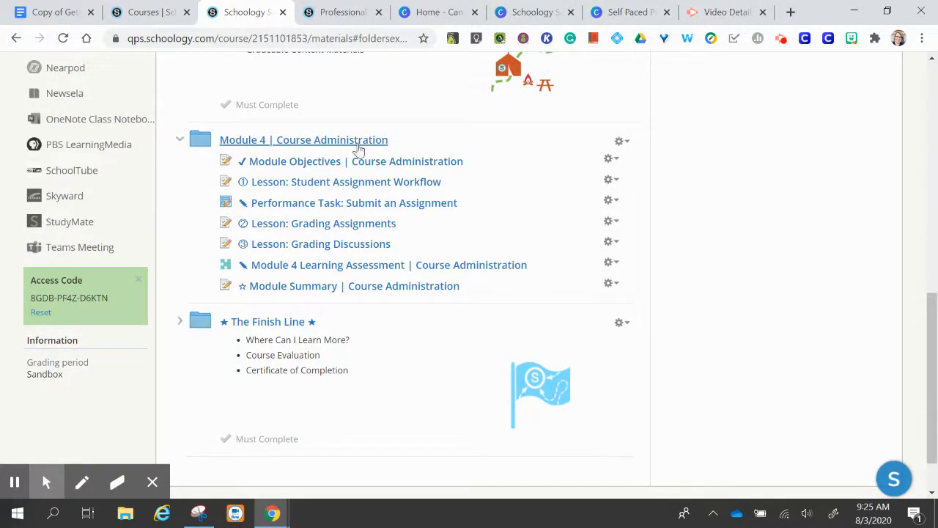
Open the Module 4 | Course Administration folder on its own page and look through its materials
left_click(621, 143)
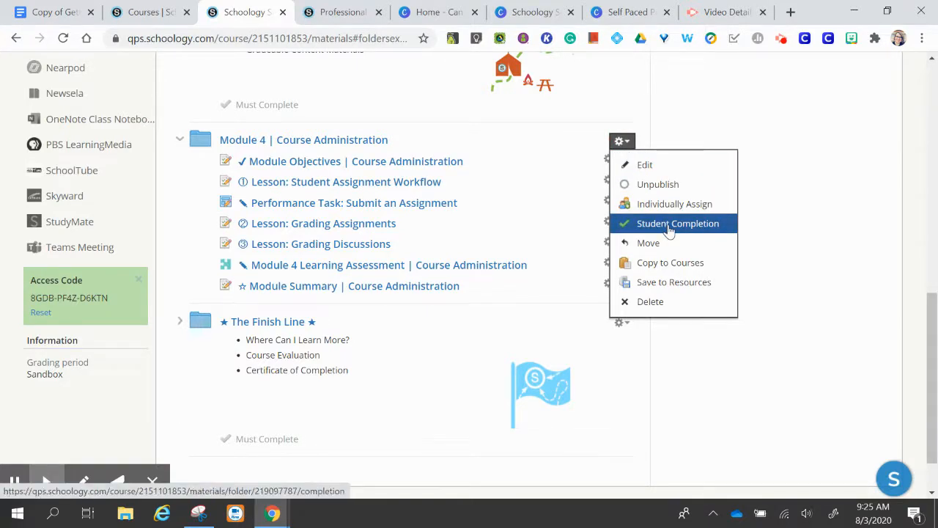
left_click(622, 140)
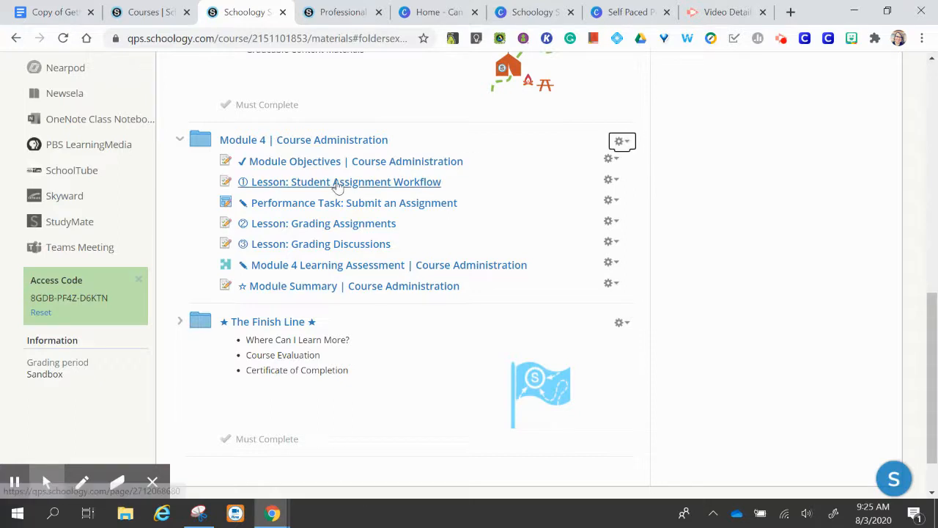
left_click(296, 143)
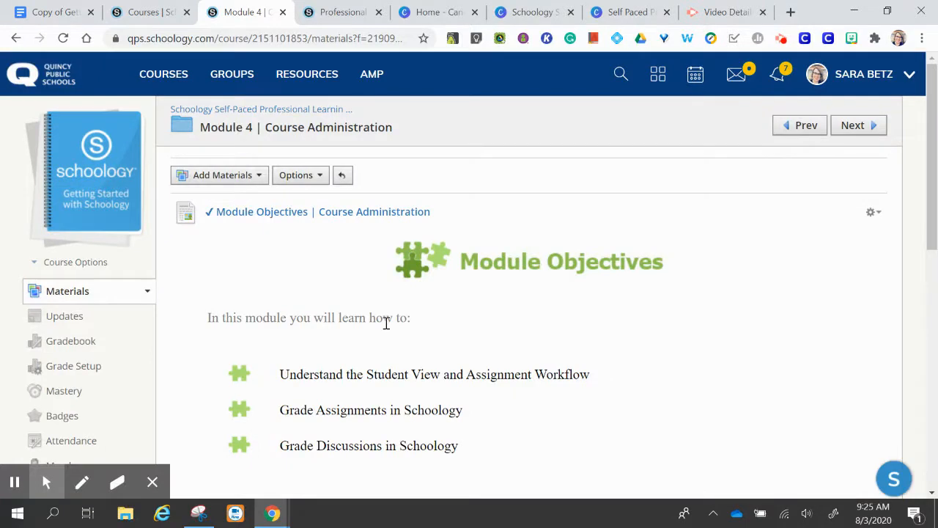
scroll(386, 323, "down", 2)
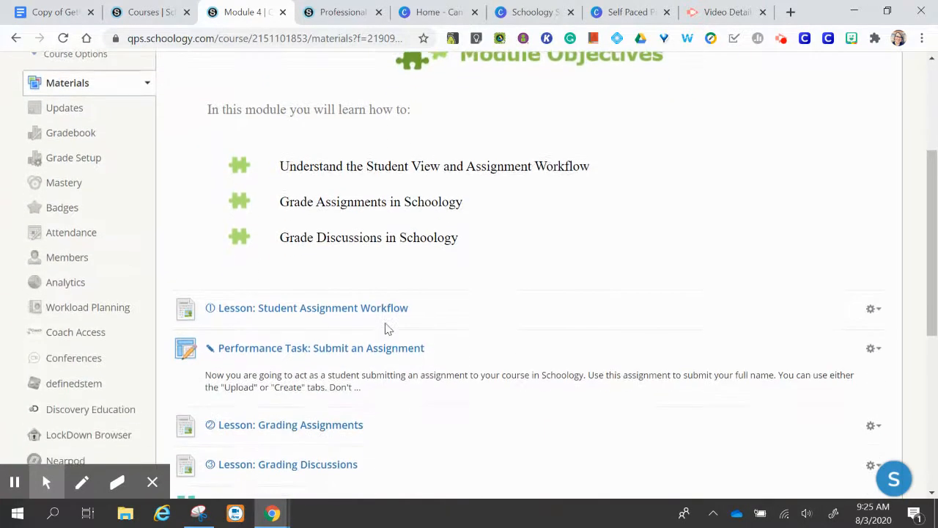
scroll(388, 329, "up", 1)
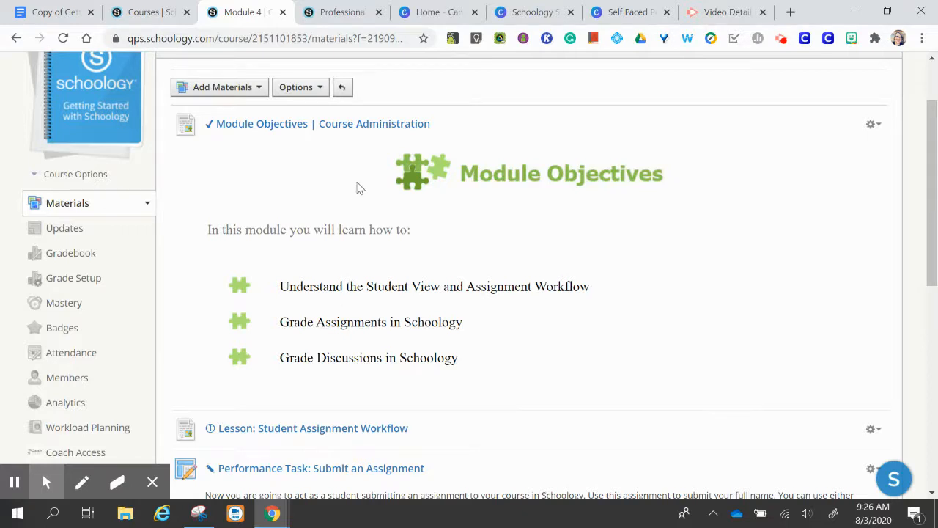
Open the Student Completion rules for the Module 4 folder and require completion in sequential order
left_click(316, 92)
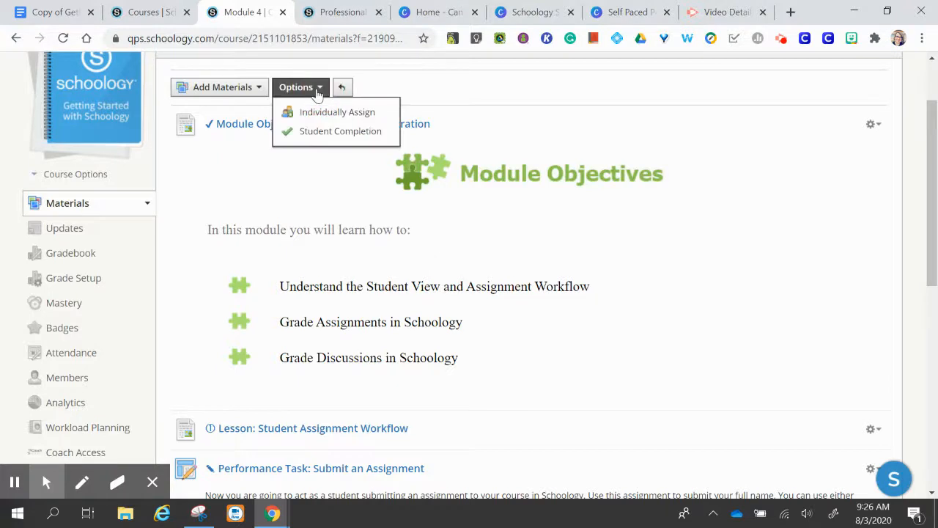
left_click(326, 133)
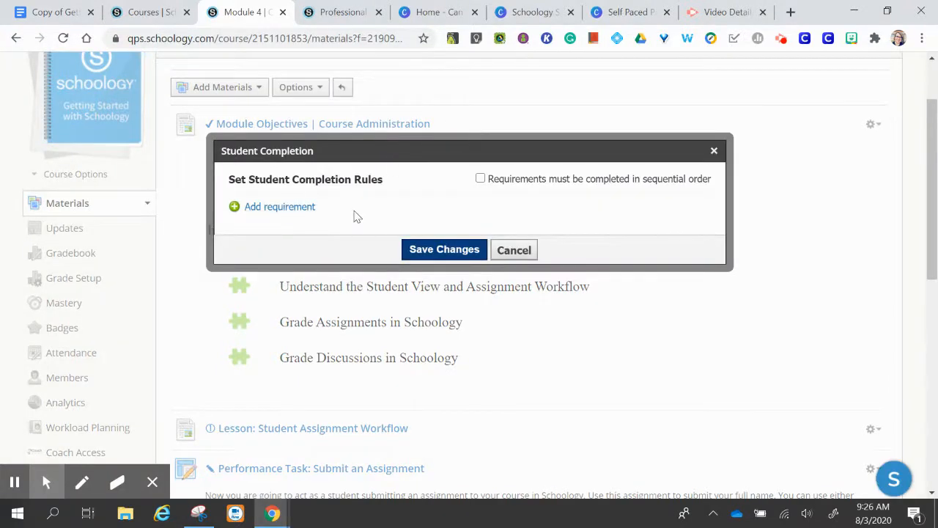
left_click(481, 180)
Add a completion requirement that members must view the item Lesson: Student Assignment Workflow
left_click(235, 207)
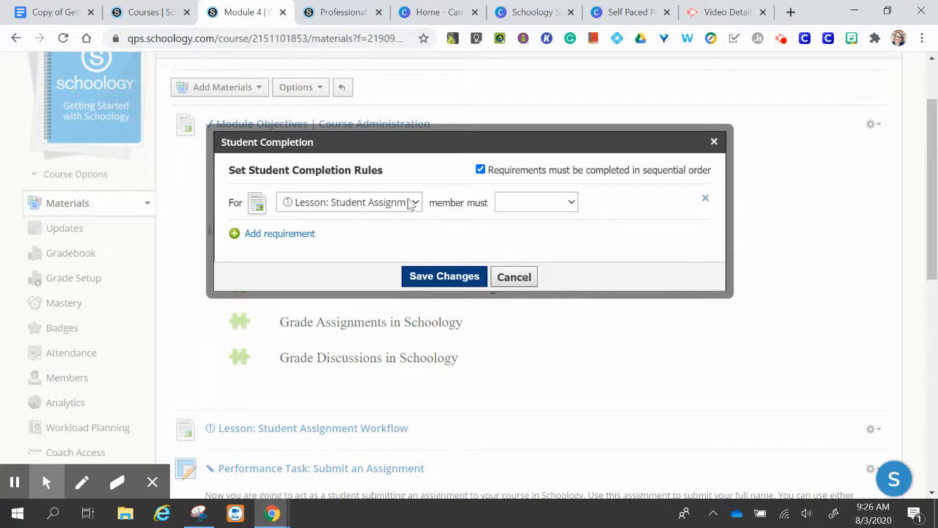
left_click(410, 203)
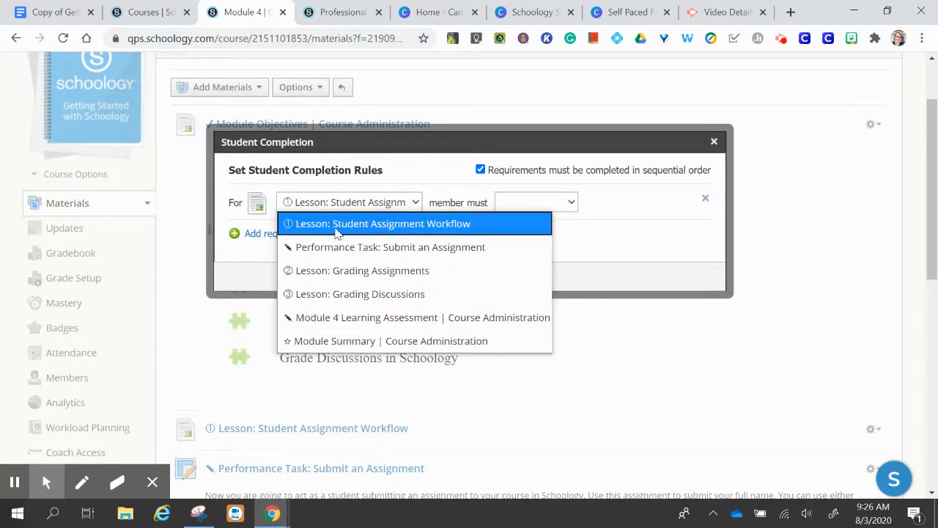
left_click(404, 225)
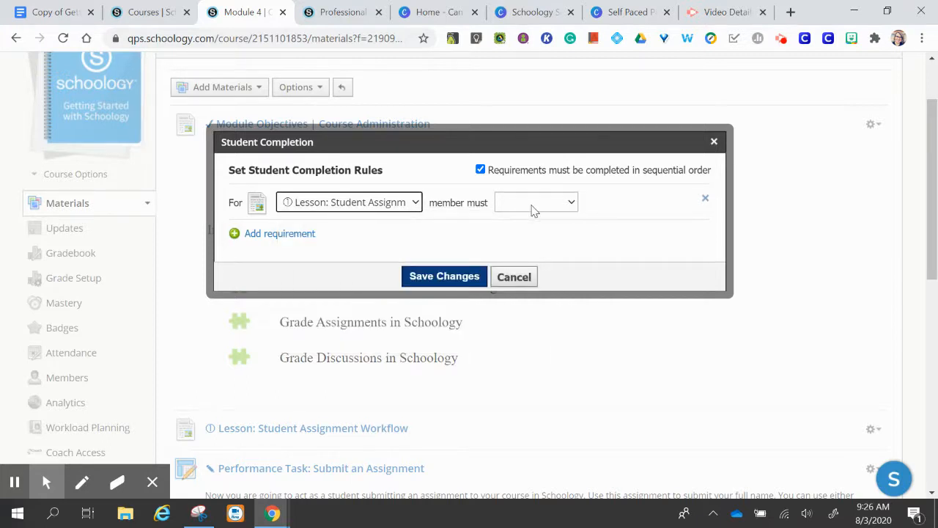
left_click(572, 205)
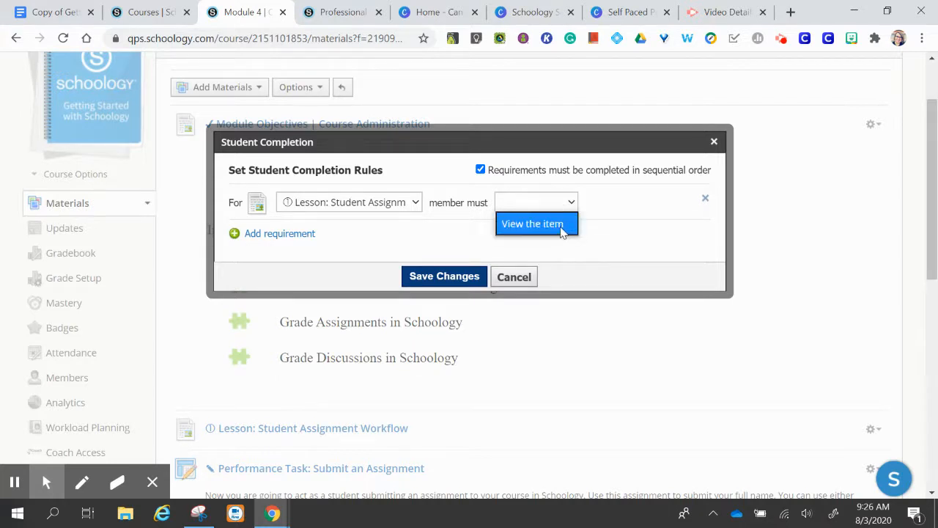
left_click(562, 225)
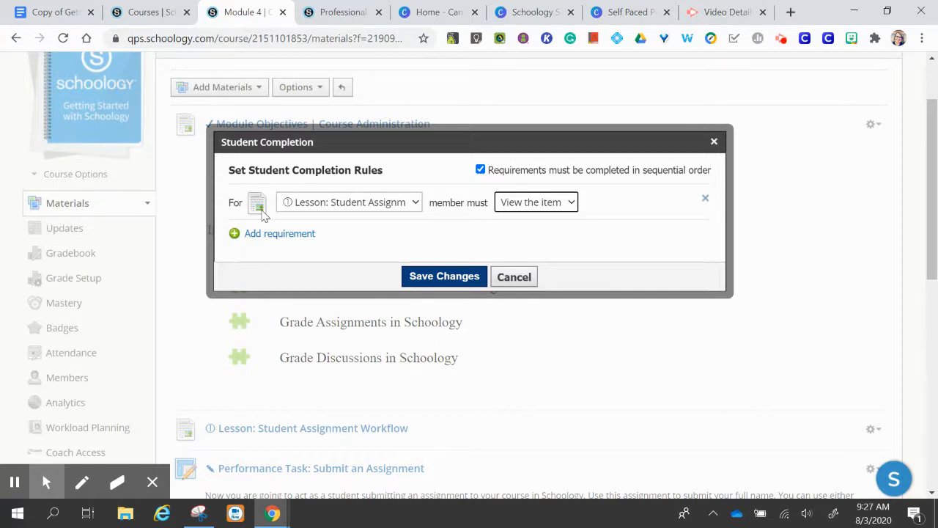
Add a second requirement that members must make a submission for Performance Task: Submit an Assignment
left_click(274, 237)
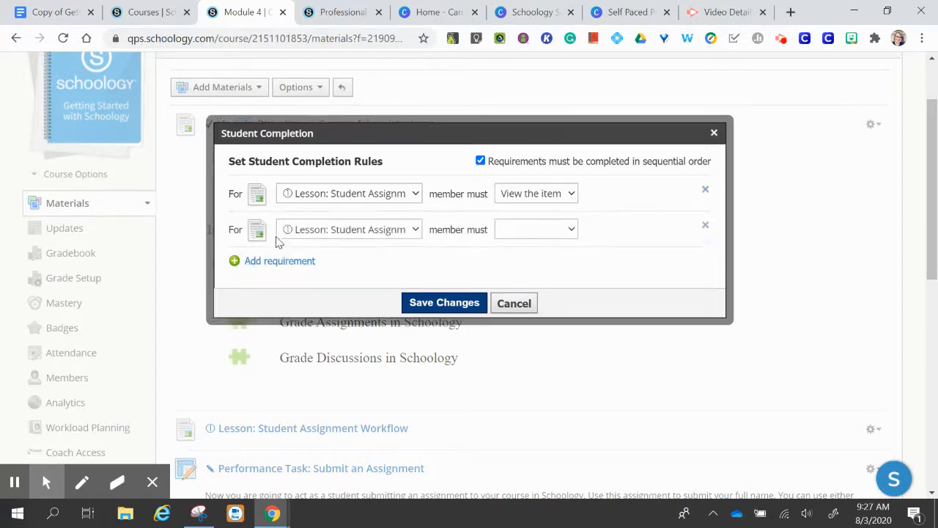
left_click(410, 231)
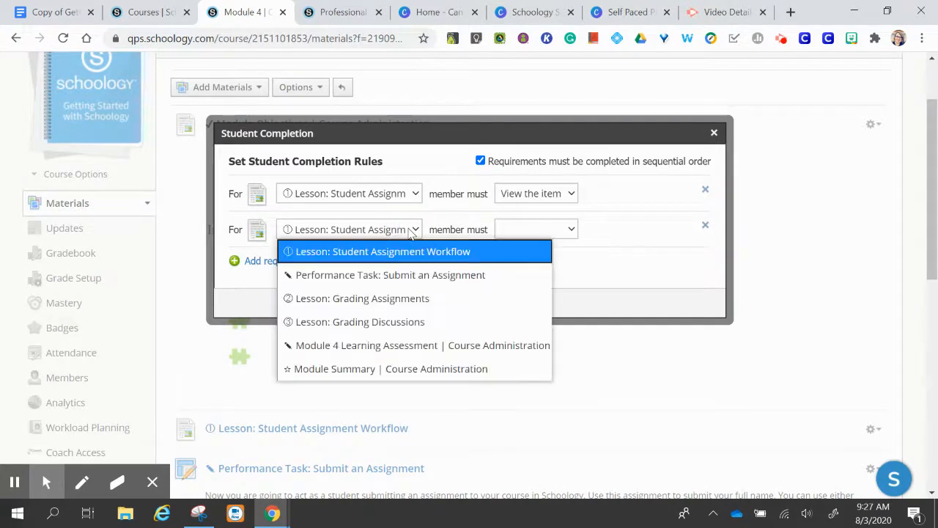
left_click(411, 273)
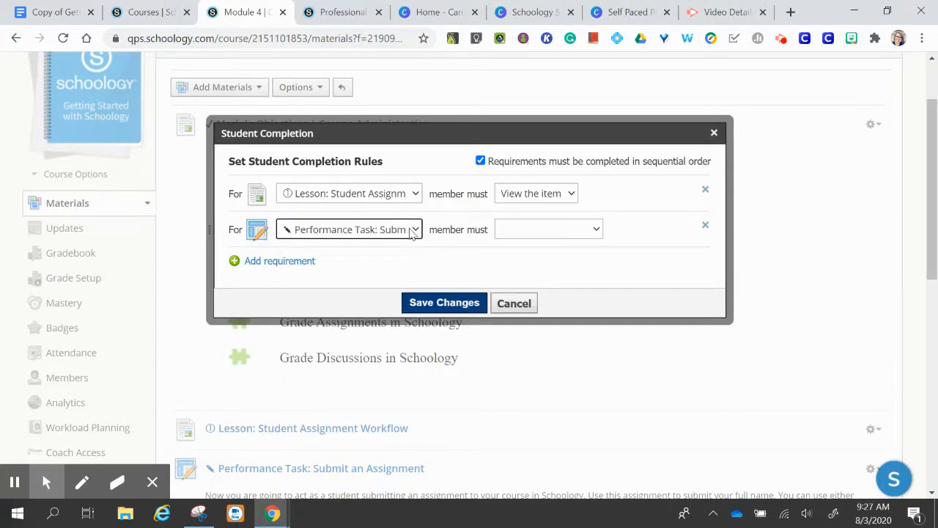
left_click(561, 231)
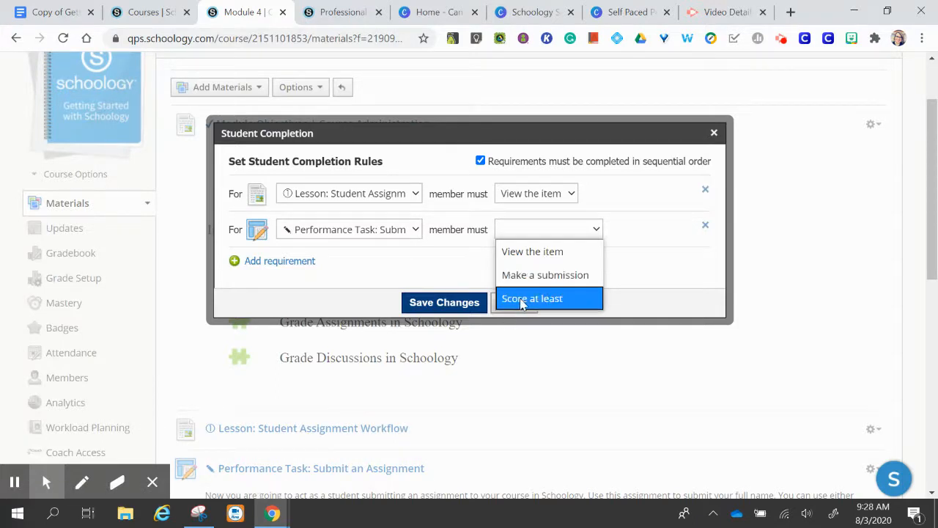
left_click(572, 283)
Add a third requirement that members must view the item Lesson: Grading Assignments
left_click(305, 264)
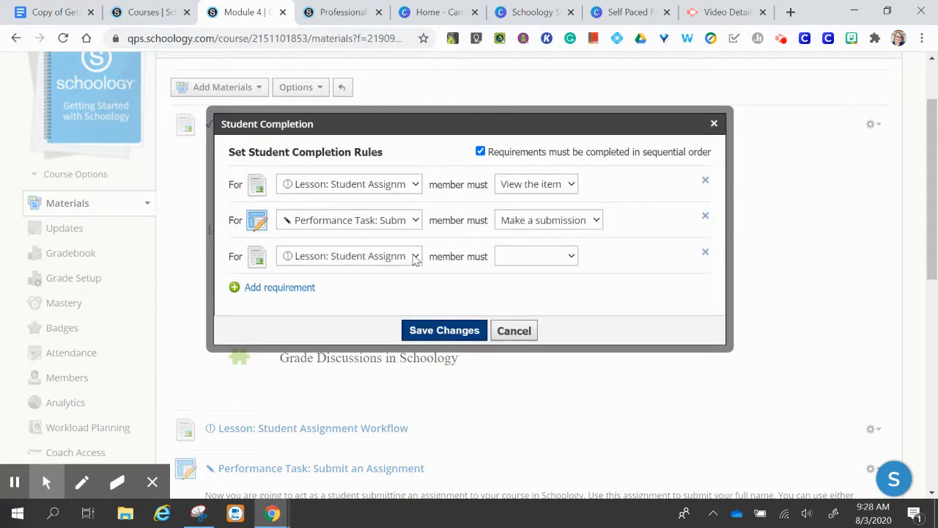
left_click(414, 257)
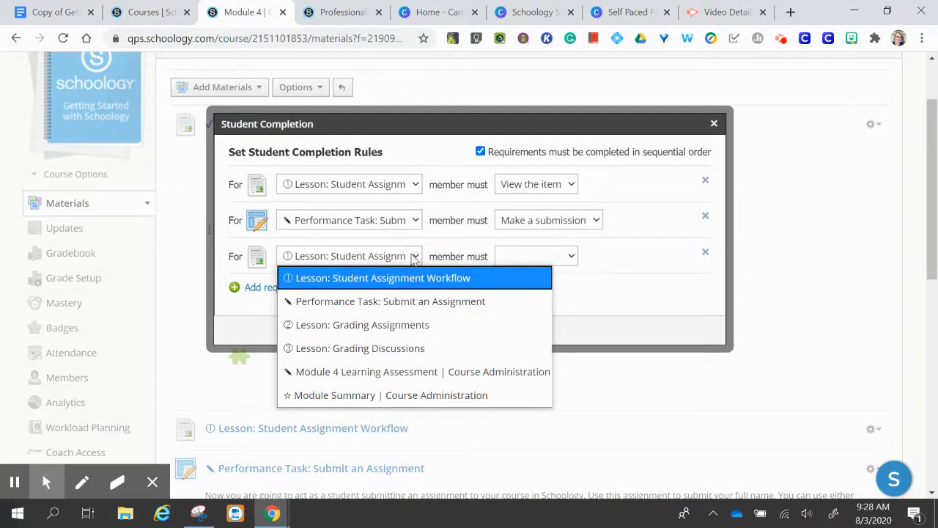
left_click(364, 329)
left_click(533, 260)
left_click(546, 278)
Add a fourth requirement that members must view the item Lesson: Grading Discussions
left_click(280, 288)
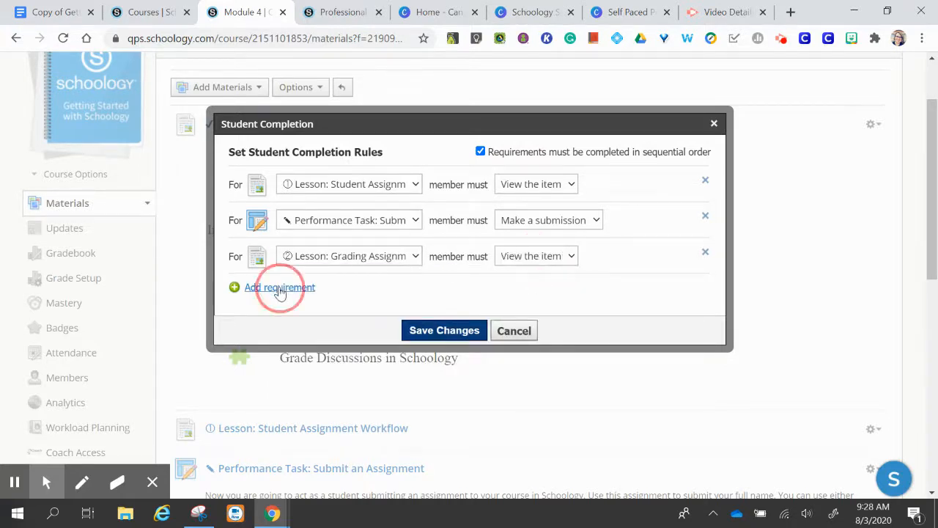
left_click(396, 283)
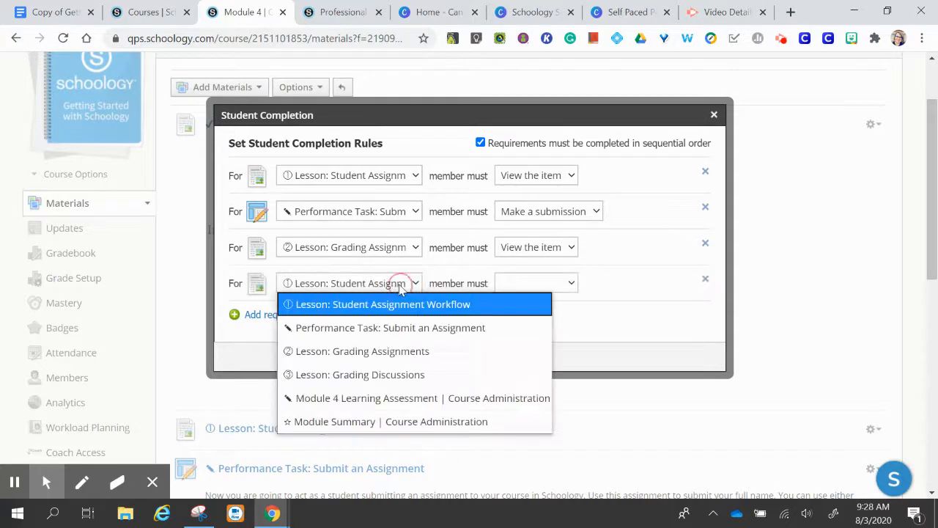
left_click(386, 375)
left_click(528, 287)
left_click(538, 307)
Add a fifth requirement that members must score at least 4 out of 5 on the Module 4 Learning Assessment
left_click(281, 315)
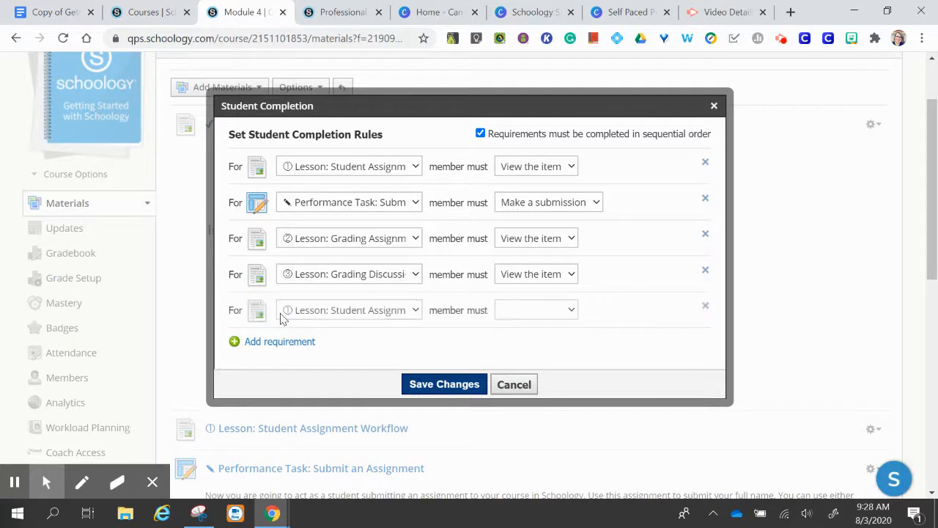
left_click(283, 315)
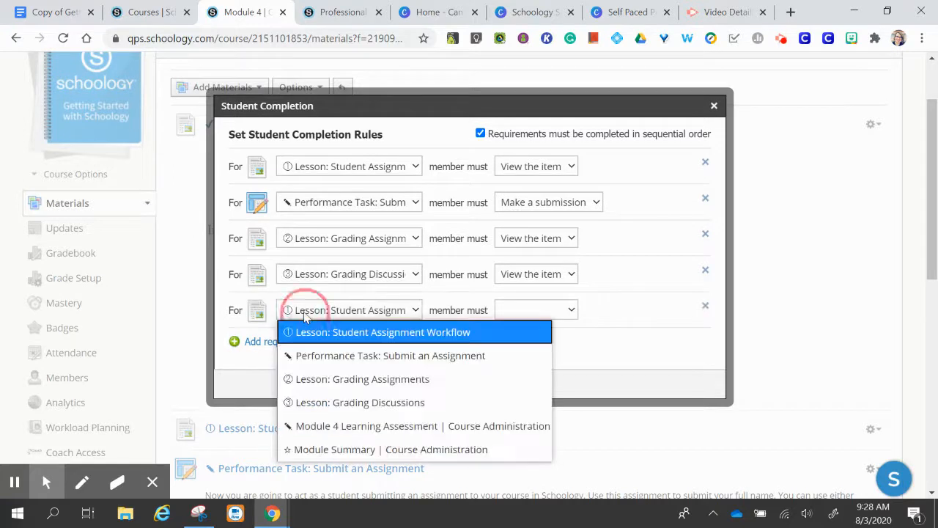
left_click(326, 429)
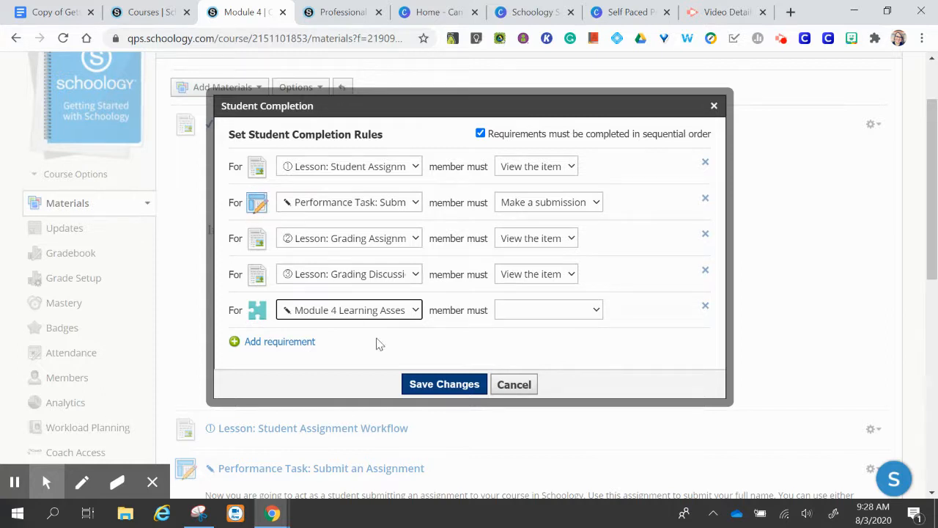
left_click(525, 311)
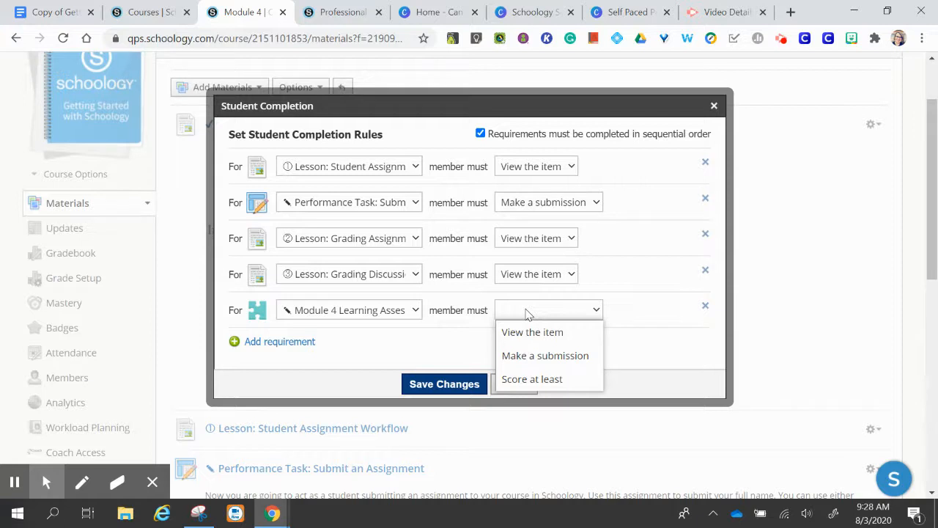
left_click(538, 380)
left_click(628, 310)
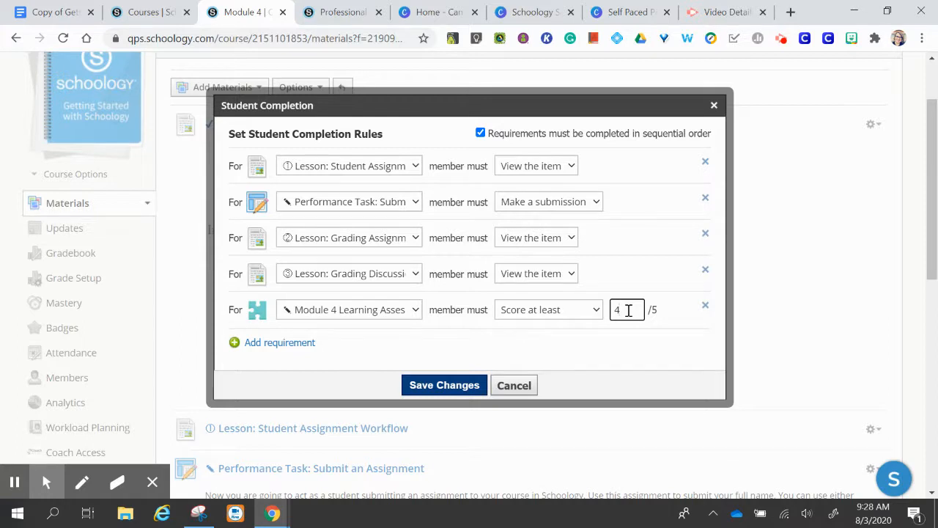
Add a sixth requirement that members must view the item Module Summary | Course Administration, and save the completion rules
left_click(279, 342)
left_click(352, 341)
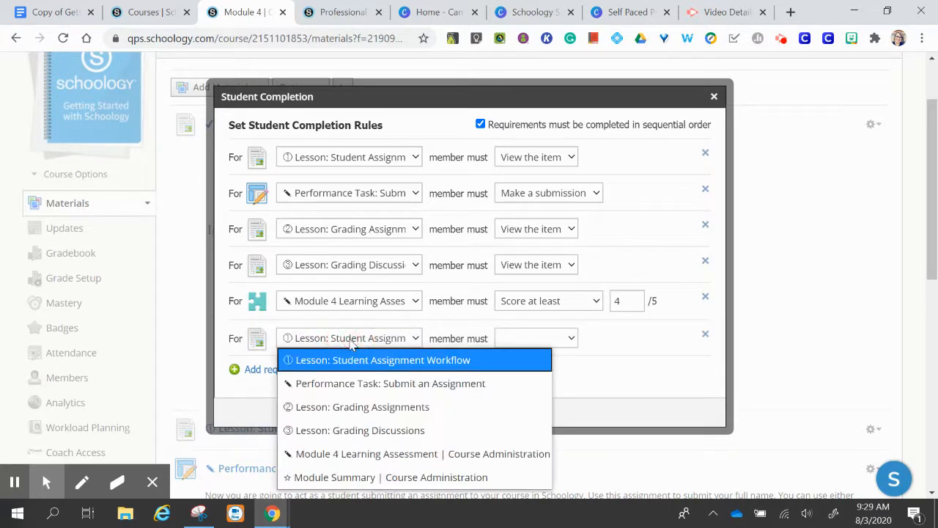
left_click(353, 477)
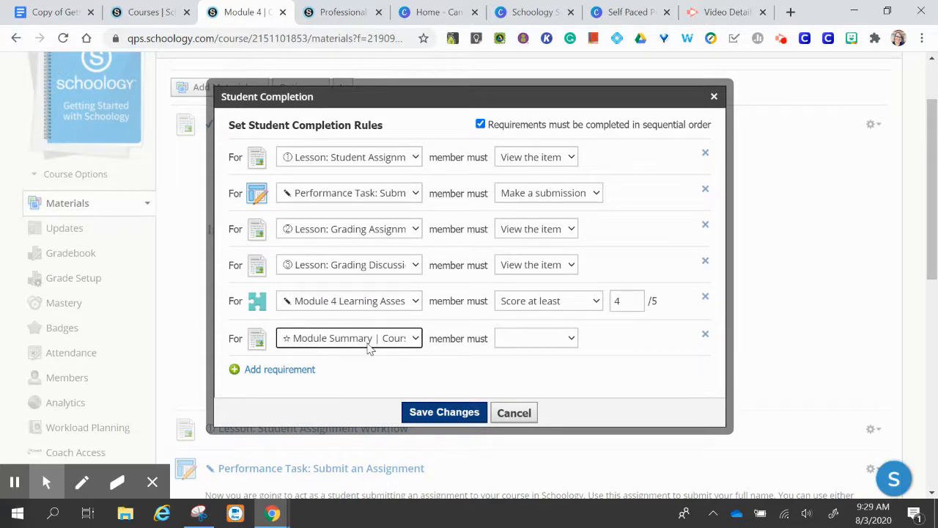
left_click(532, 338)
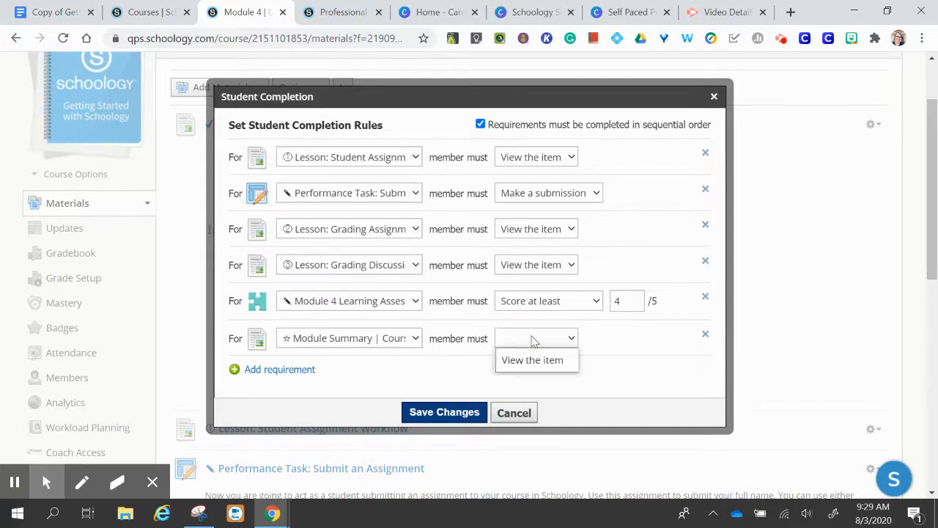
left_click(533, 360)
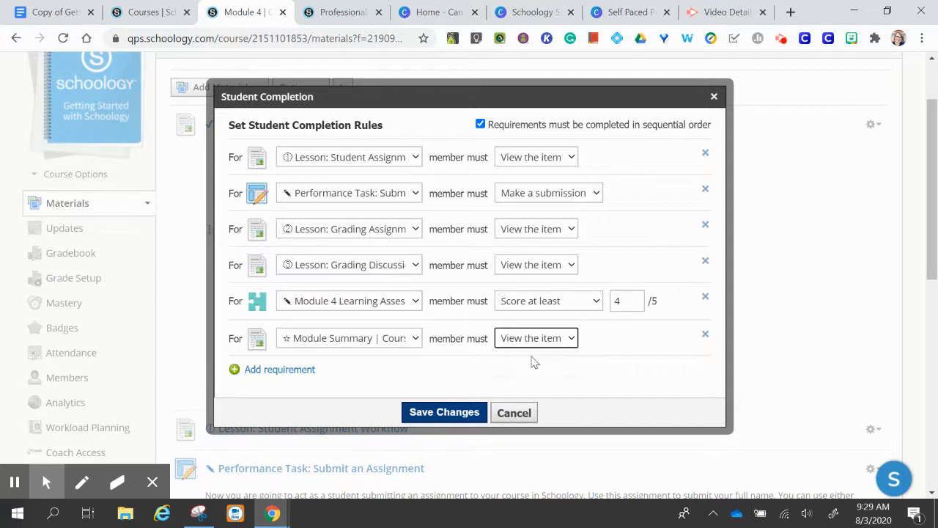
left_click(460, 412)
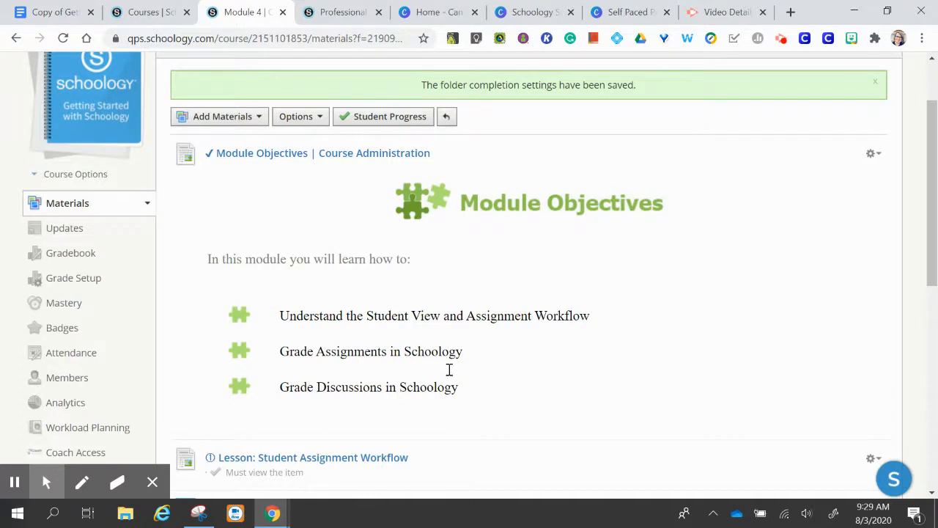
Check the student progress for the Module 4 folder and review the completion requirement listed under each of its items
scroll(431, 205, "down", 1)
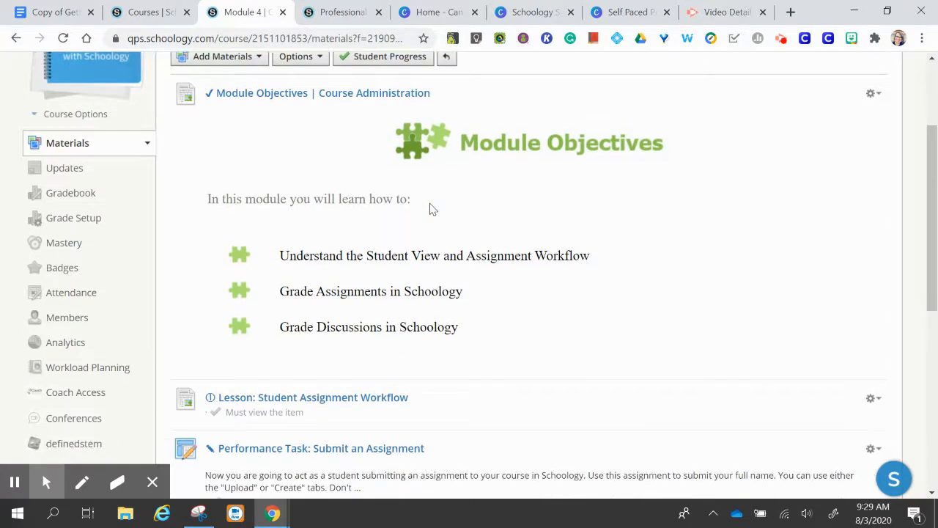
scroll(431, 205, "up", 1)
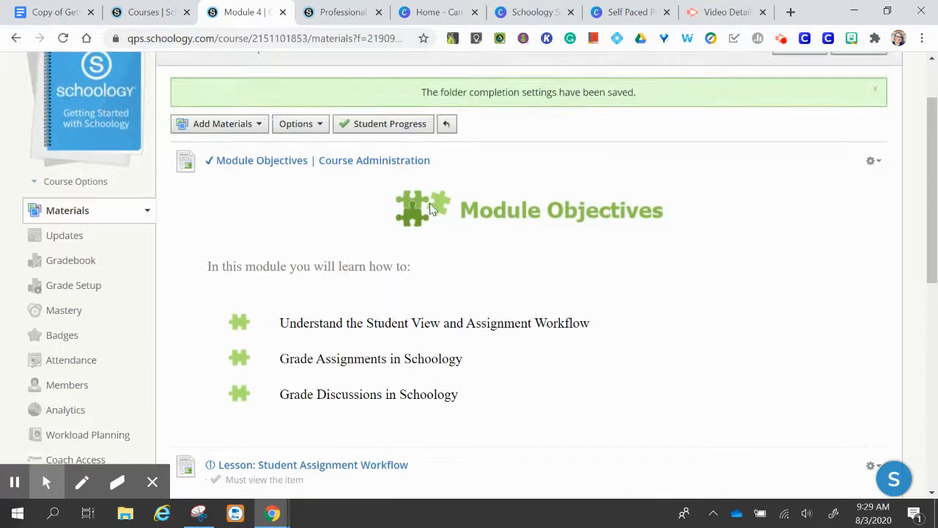
left_click(384, 126)
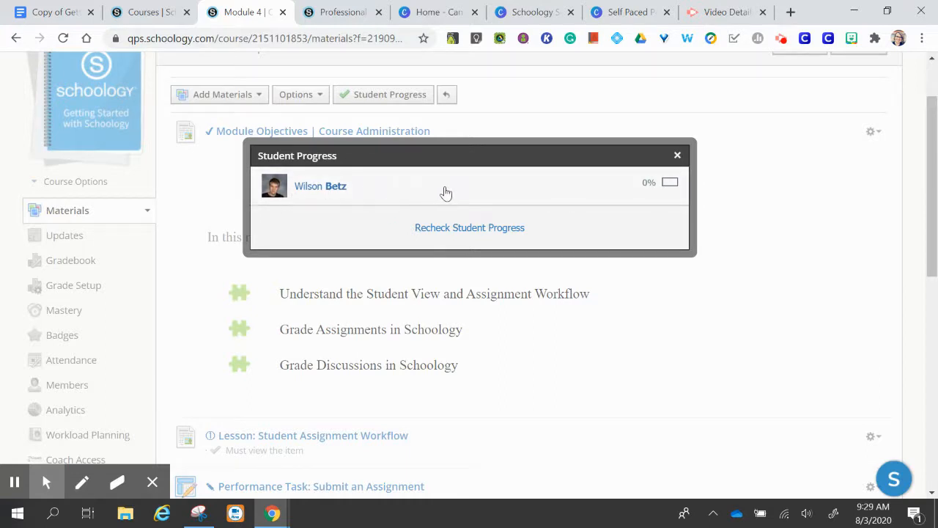
left_click(677, 157)
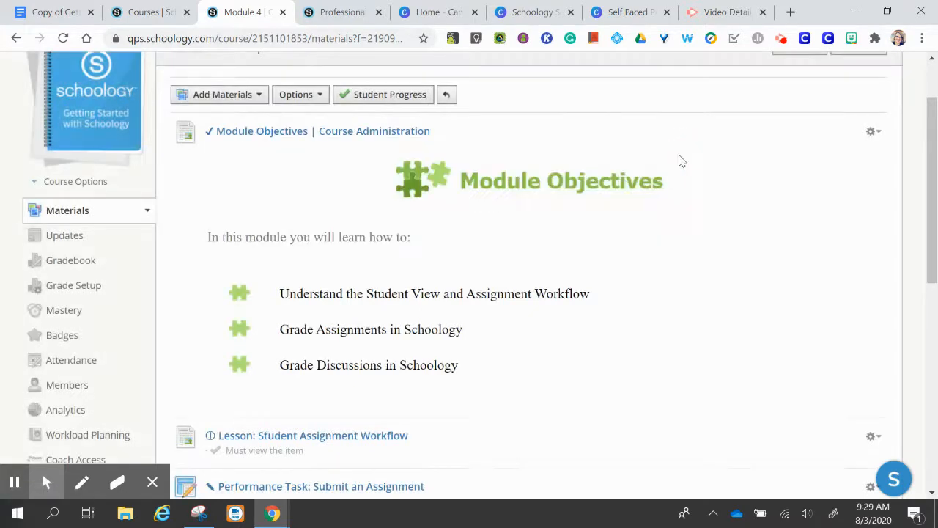
scroll(679, 159, "down", 2)
scroll(679, 159, "down", 3)
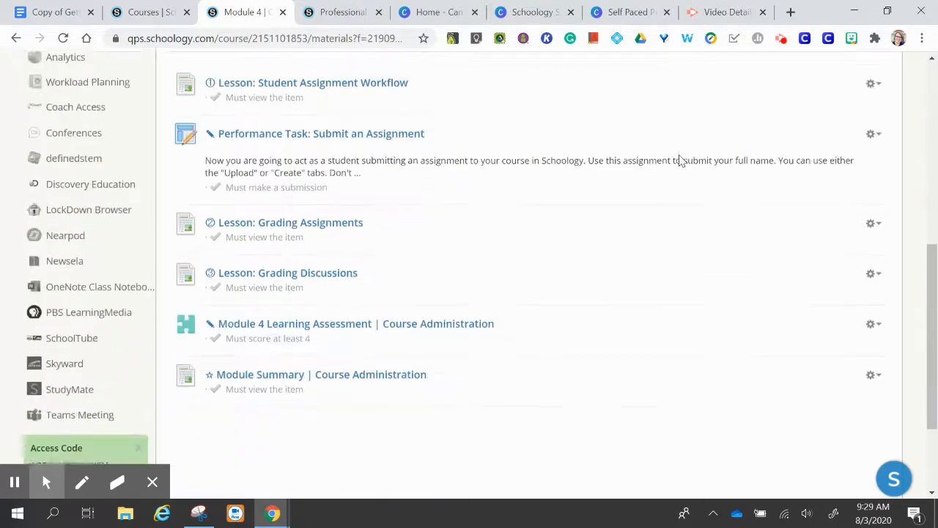
scroll(679, 159, "up", 6)
Return to the course's main materials list and open the student completion rules for the folder Welcome to Getting Started with Schoology
left_click(238, 110)
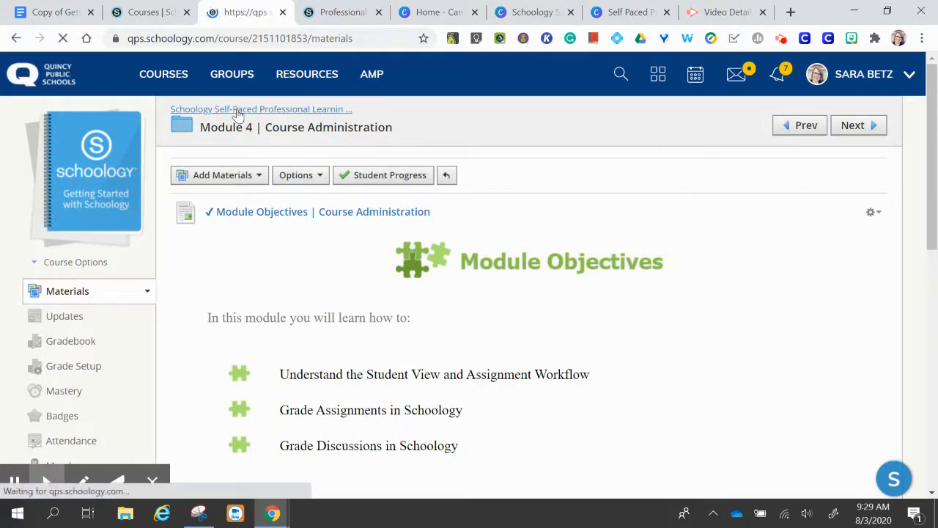
scroll(257, 265, "down", 1)
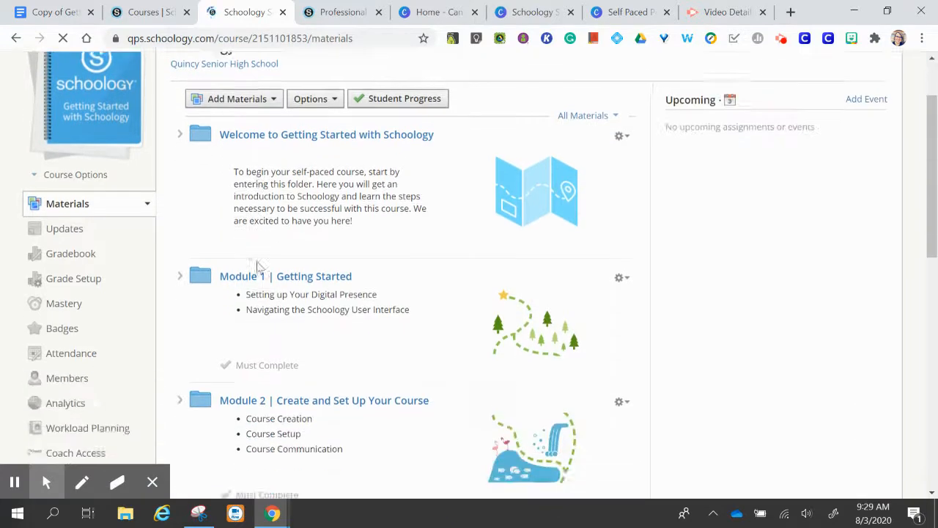
scroll(257, 265, "down", 1)
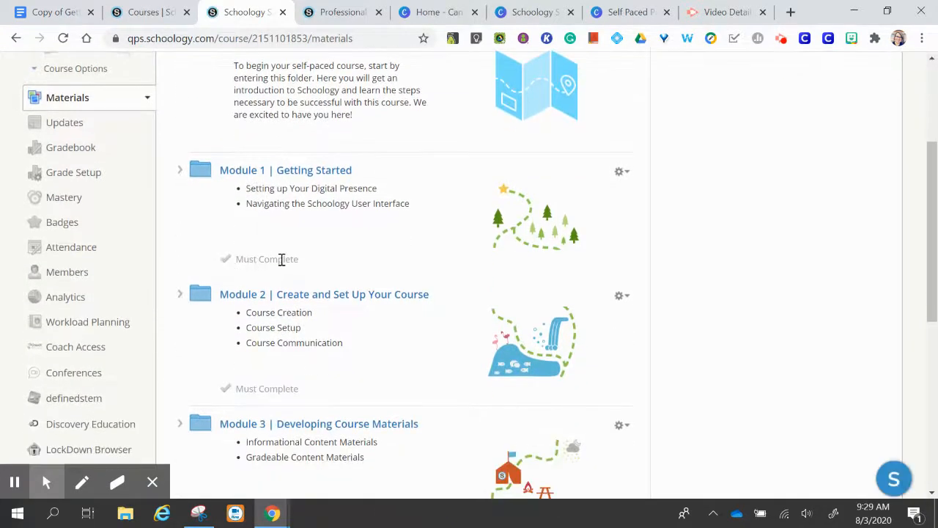
scroll(281, 260, "down", 3)
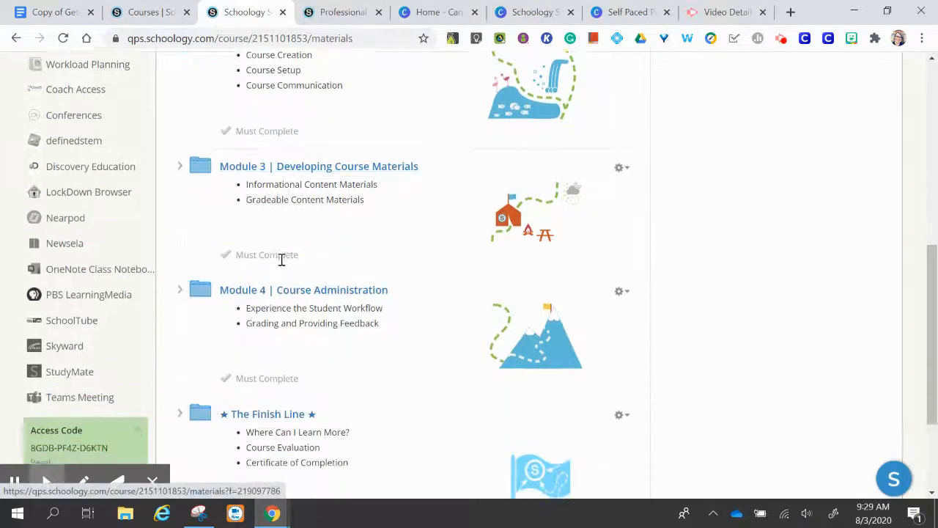
scroll(281, 260, "down", 1)
scroll(282, 259, "up", 5)
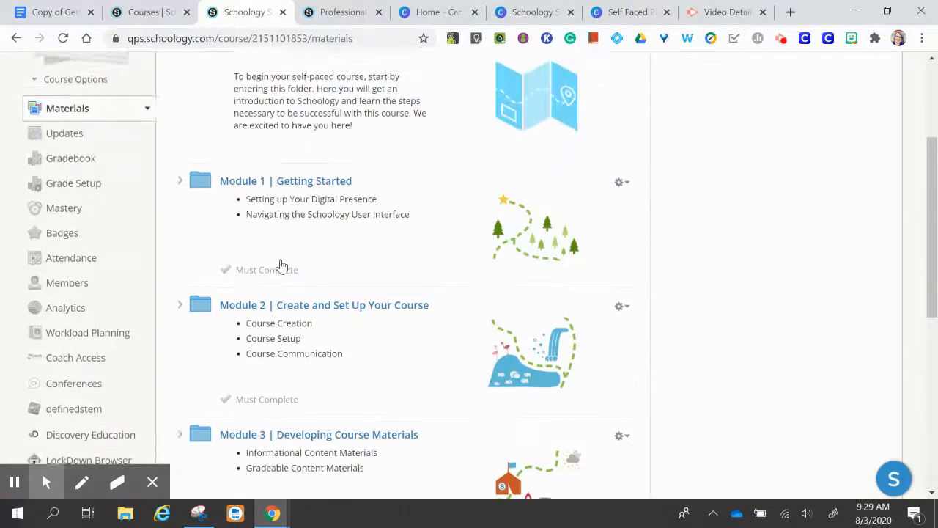
scroll(282, 265, "up", 1)
left_click(180, 140)
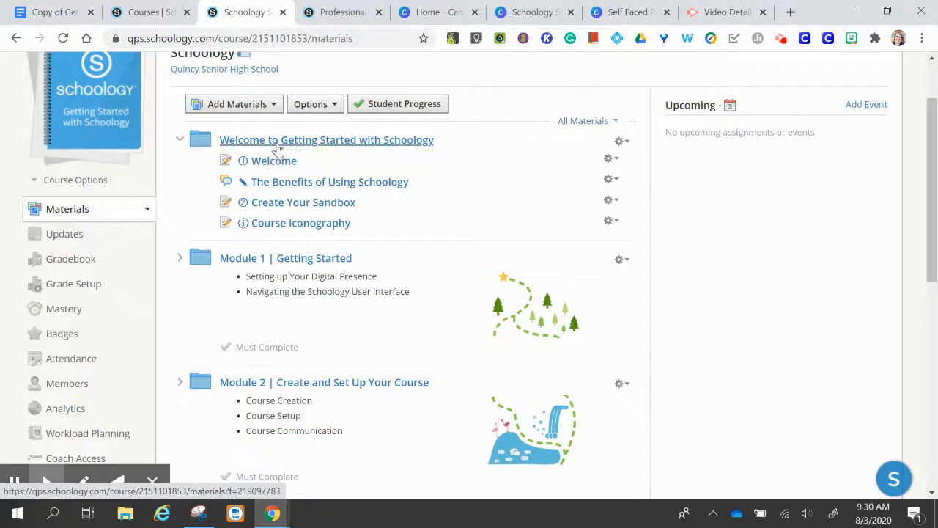
left_click(621, 140)
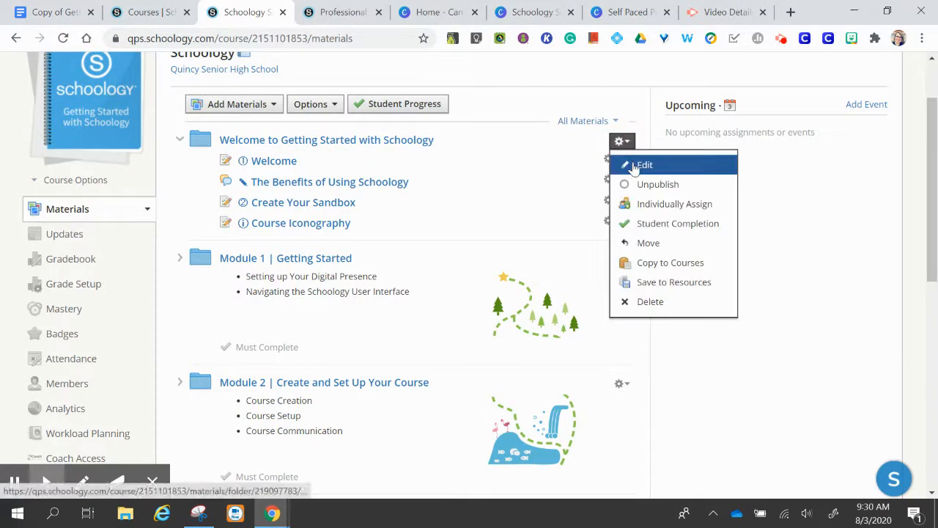
left_click(642, 220)
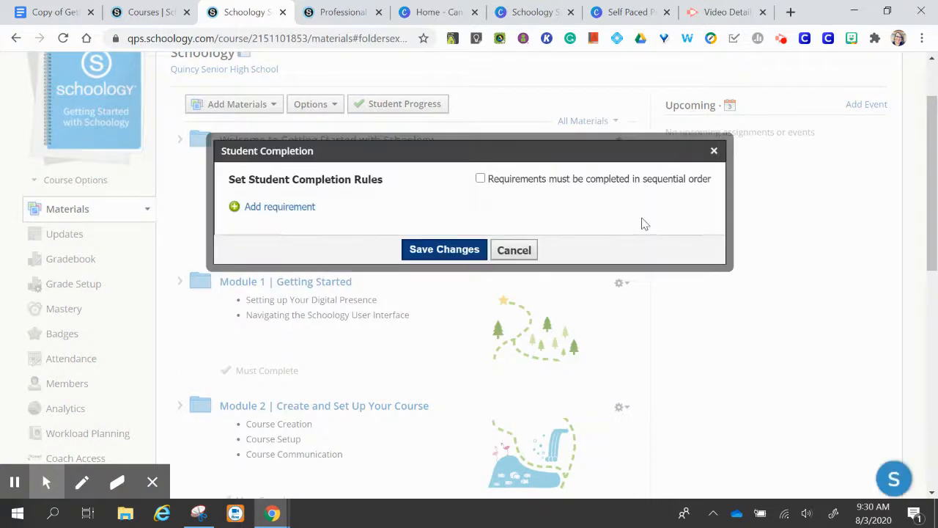
Add a first requirement to the Welcome folder that members must view the item Welcome
left_click(305, 211)
left_click(306, 206)
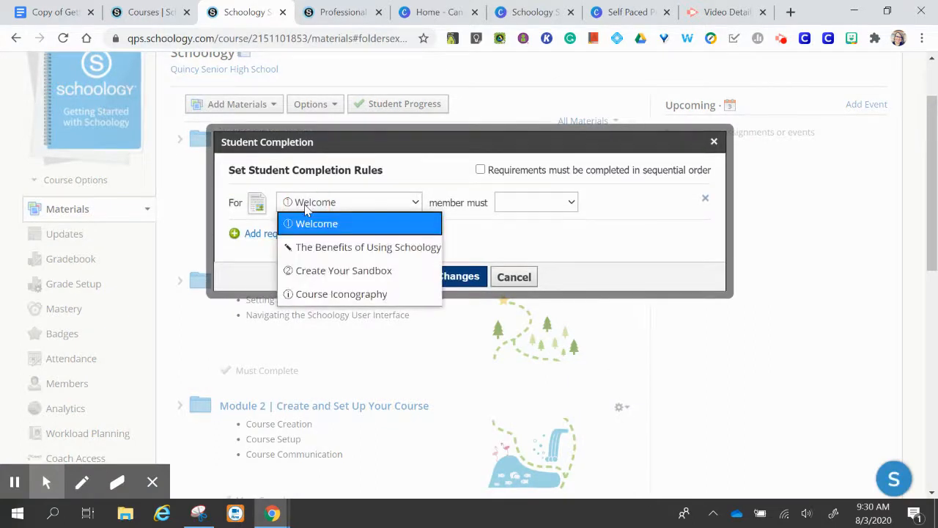
left_click(314, 222)
left_click(550, 205)
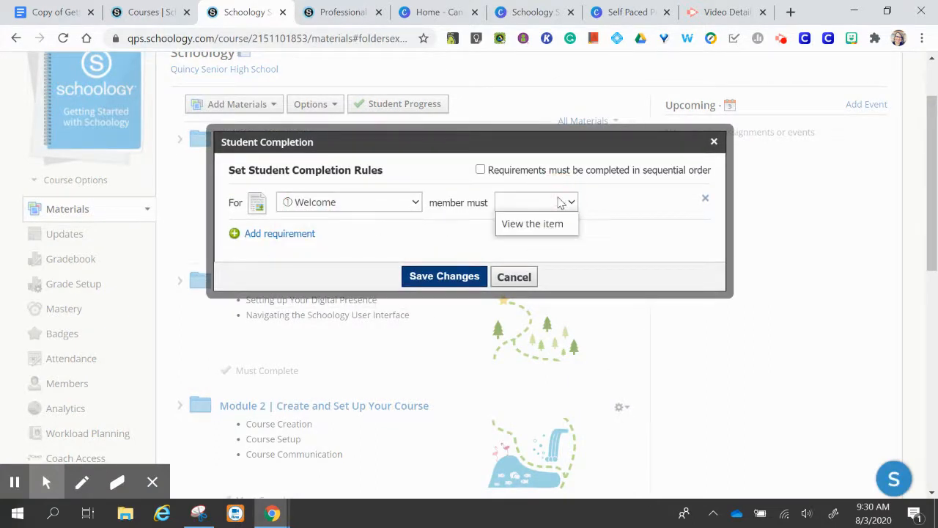
left_click(551, 222)
Add a second requirement that members must post a comment/reply in The Benefits of Using Schoology
left_click(311, 234)
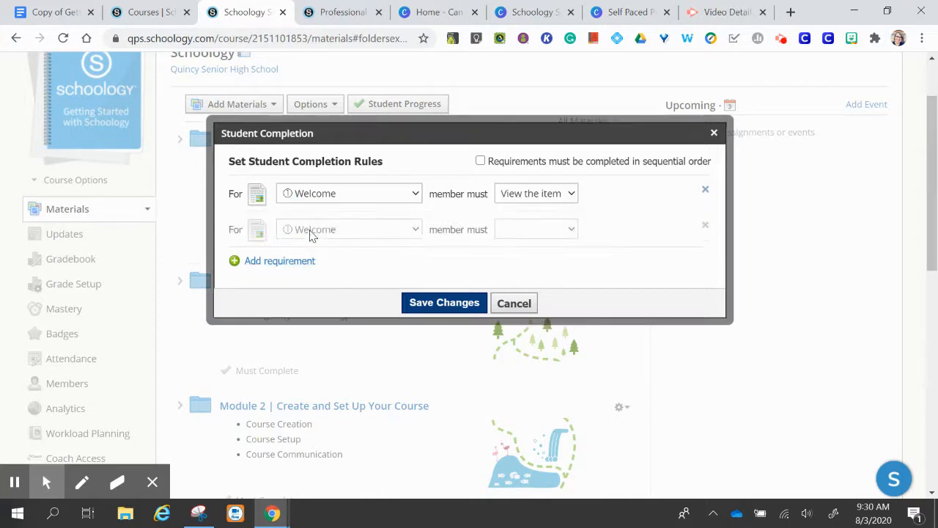
left_click(313, 229)
left_click(334, 275)
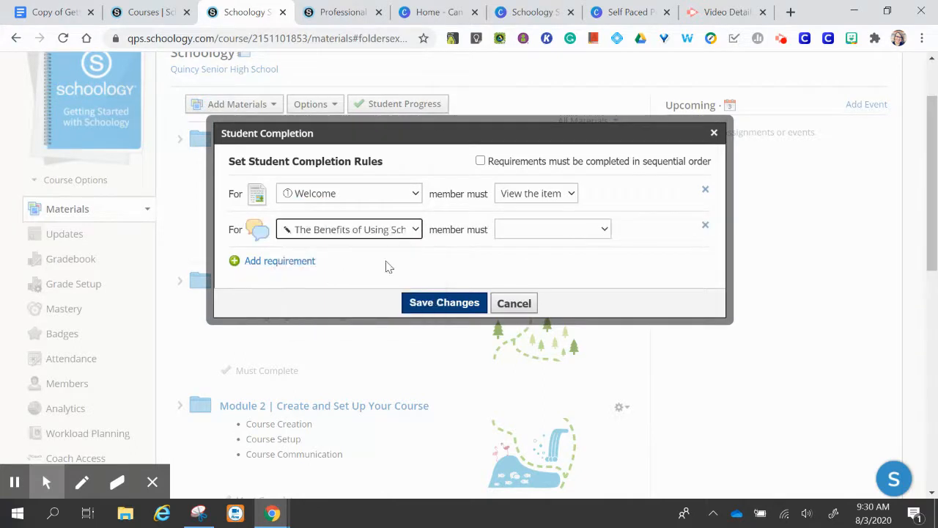
left_click(522, 231)
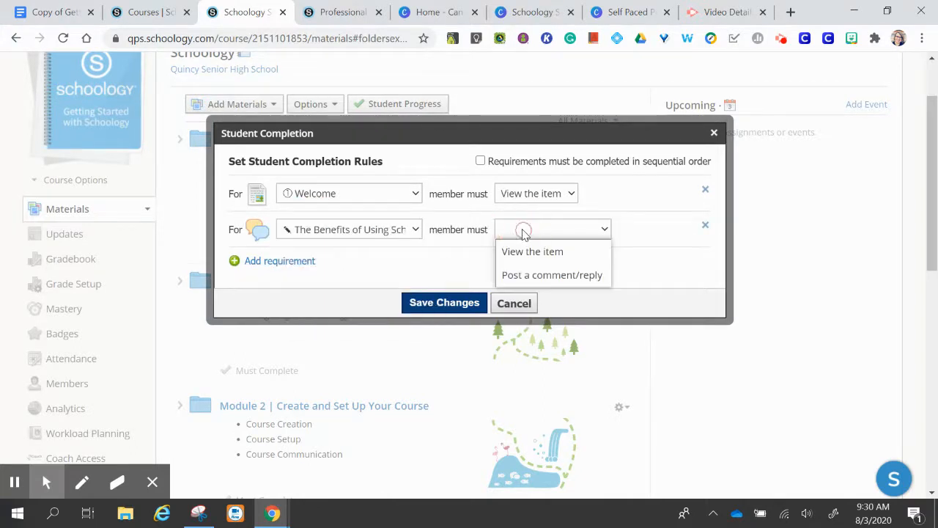
left_click(534, 275)
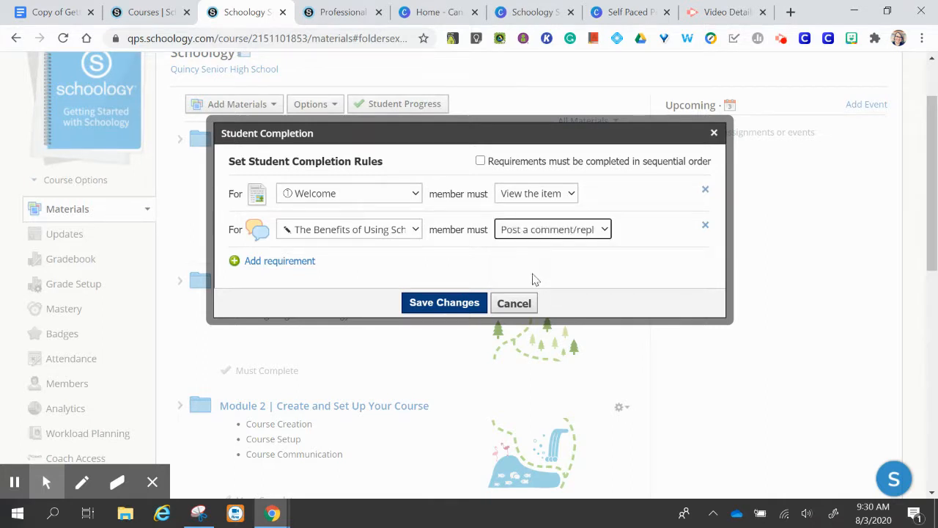
Add a third requirement that members must view the item Create Your Sandbox
left_click(284, 261)
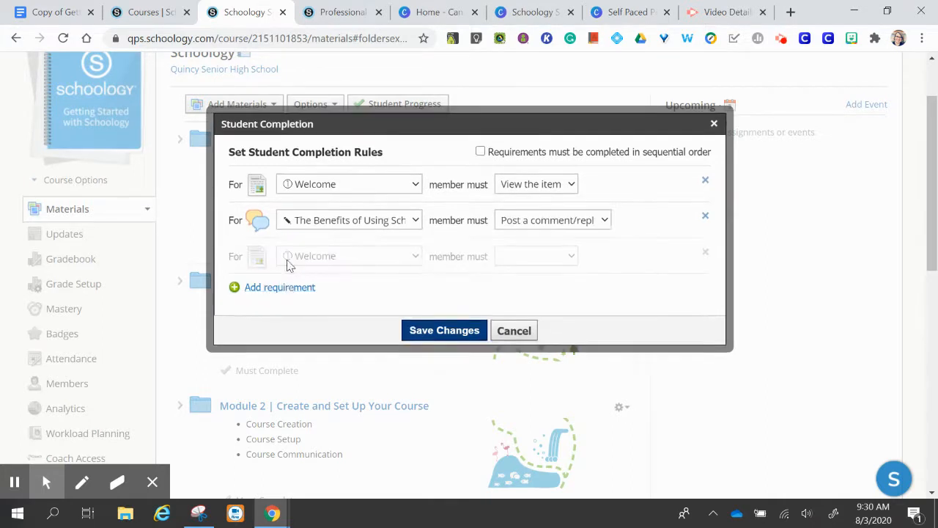
left_click(340, 256)
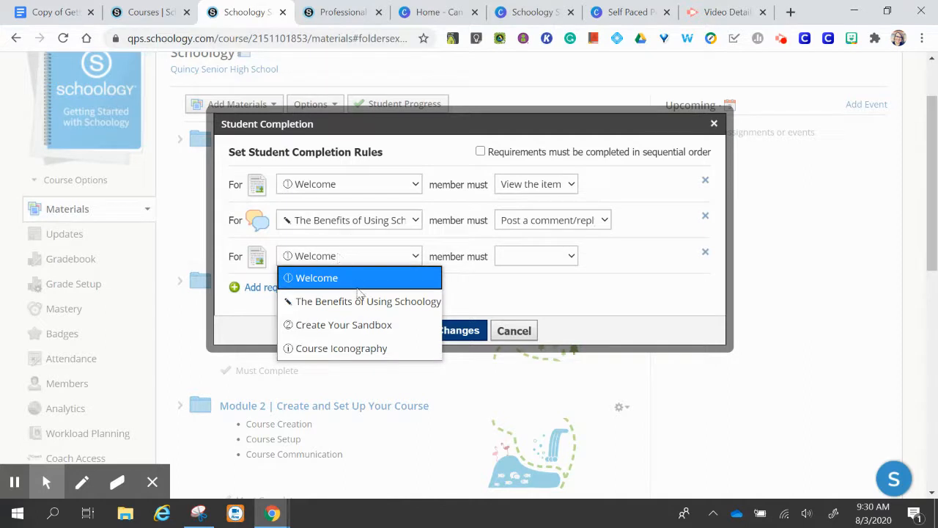
left_click(373, 325)
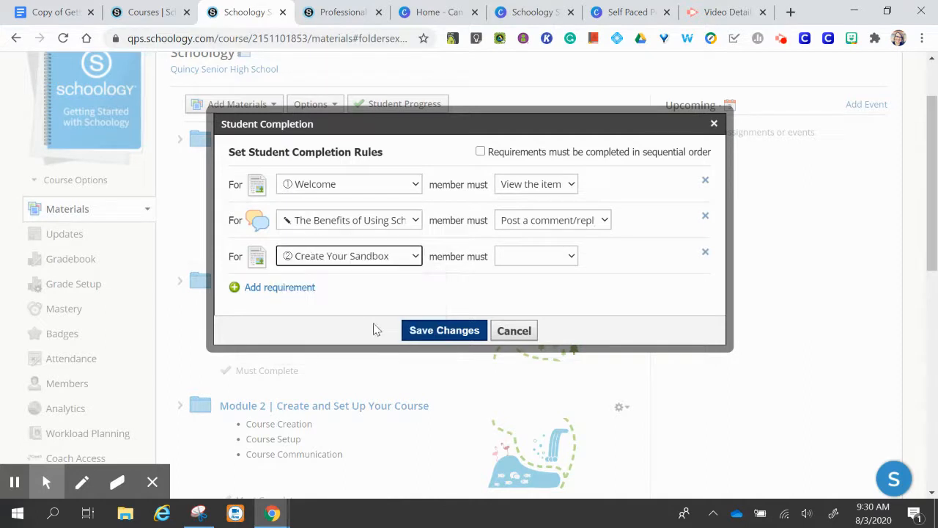
left_click(534, 253)
left_click(536, 273)
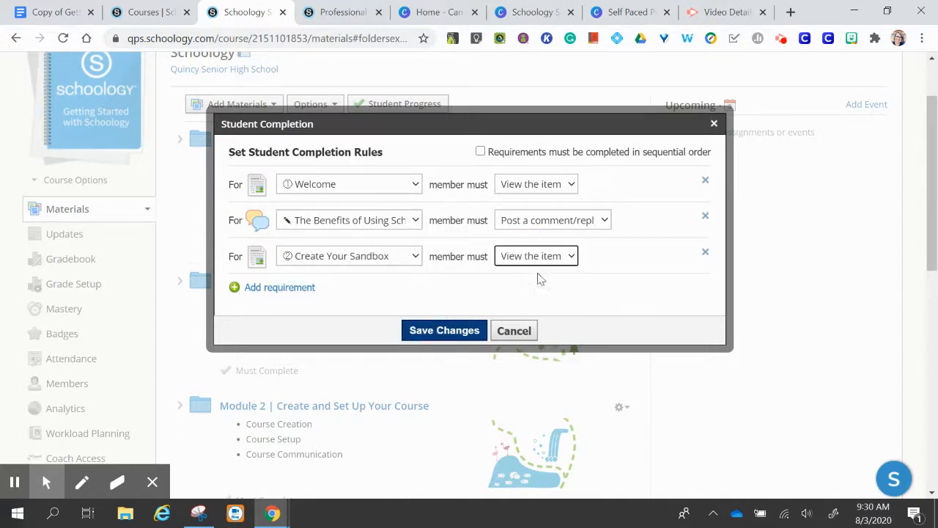
Add a fourth requirement that members must view the item Course Iconography
left_click(288, 289)
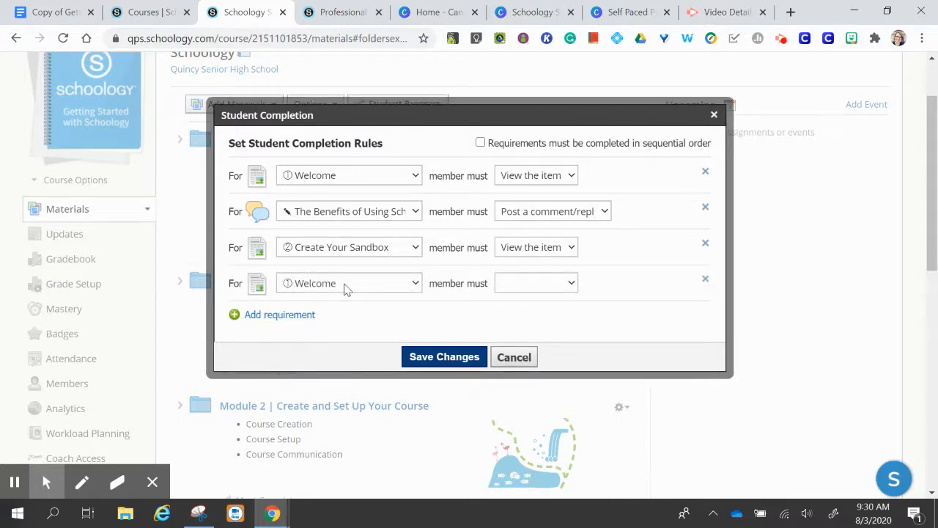
left_click(346, 285)
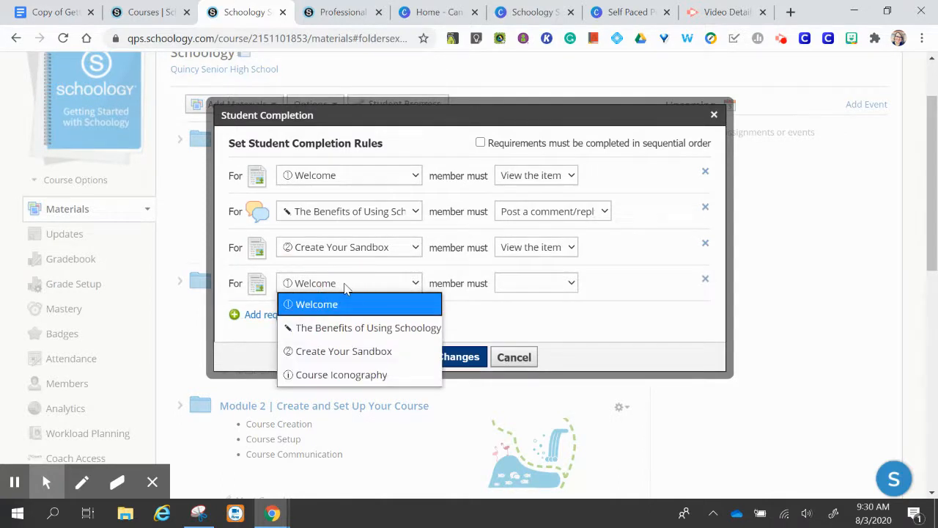
left_click(372, 378)
left_click(555, 287)
left_click(555, 305)
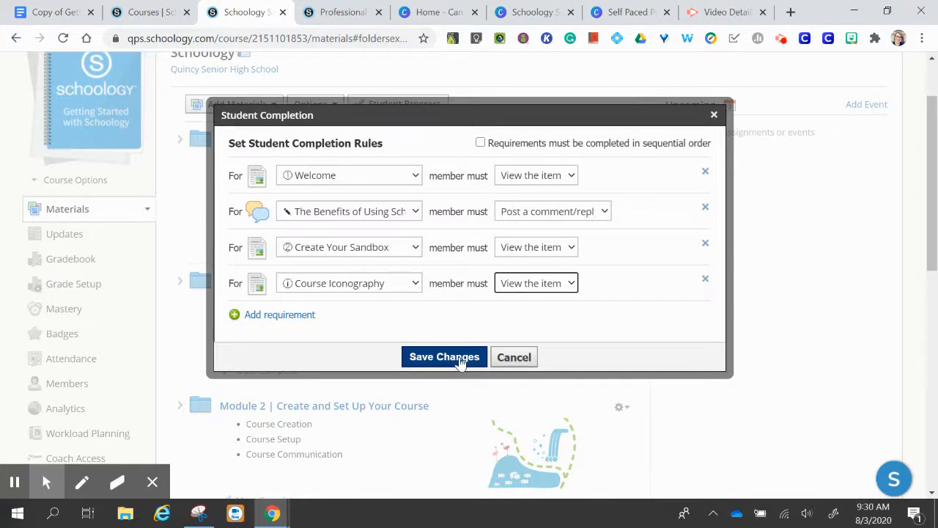
Require the Welcome folder's items to be completed in sequential order and save the completion rules
left_click(480, 142)
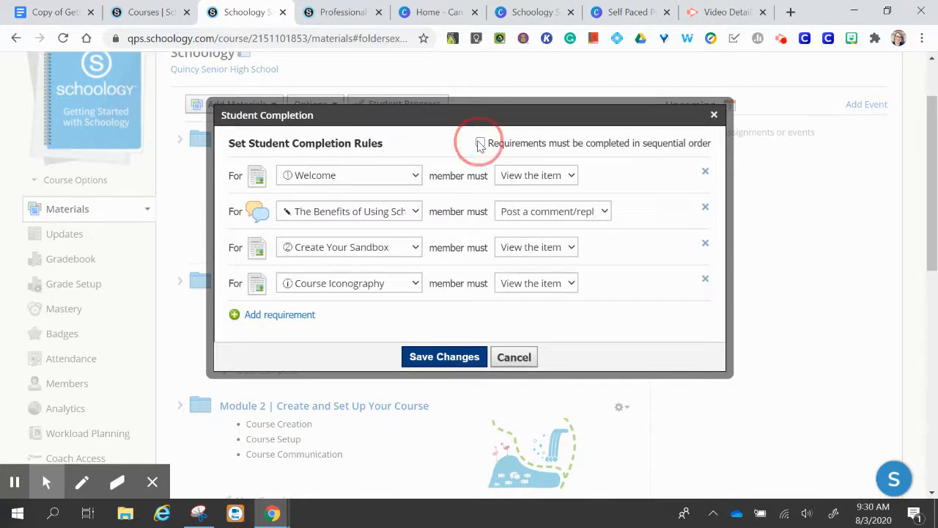
left_click(467, 357)
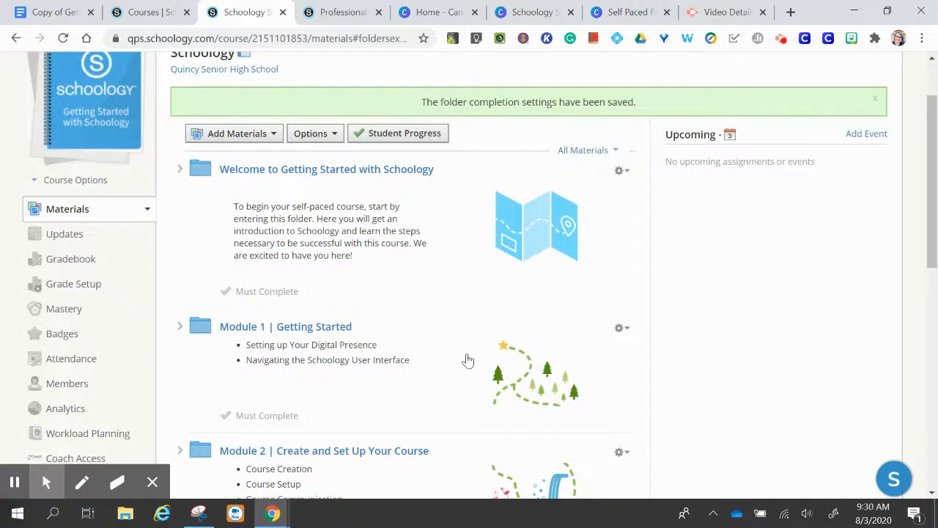
scroll(467, 360, "up", 2)
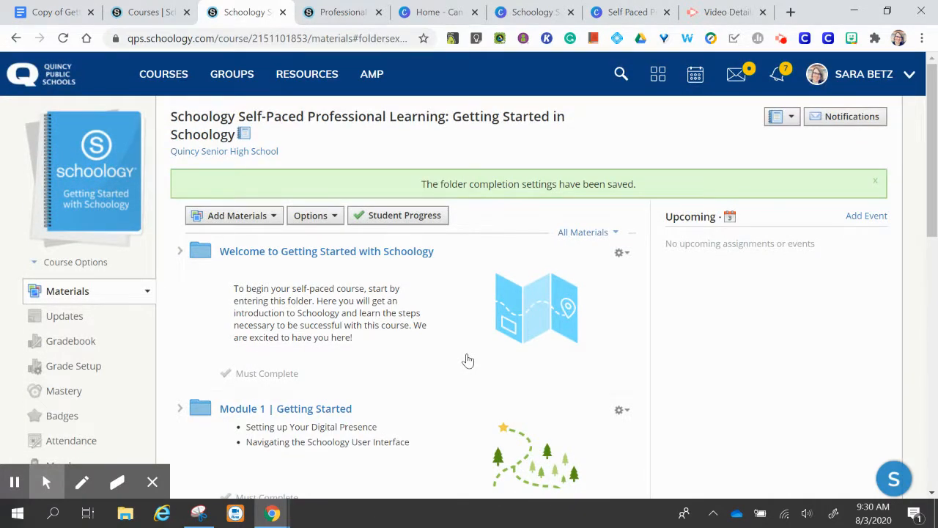
Open the course's Gradebook
scroll(467, 360, "down", 3)
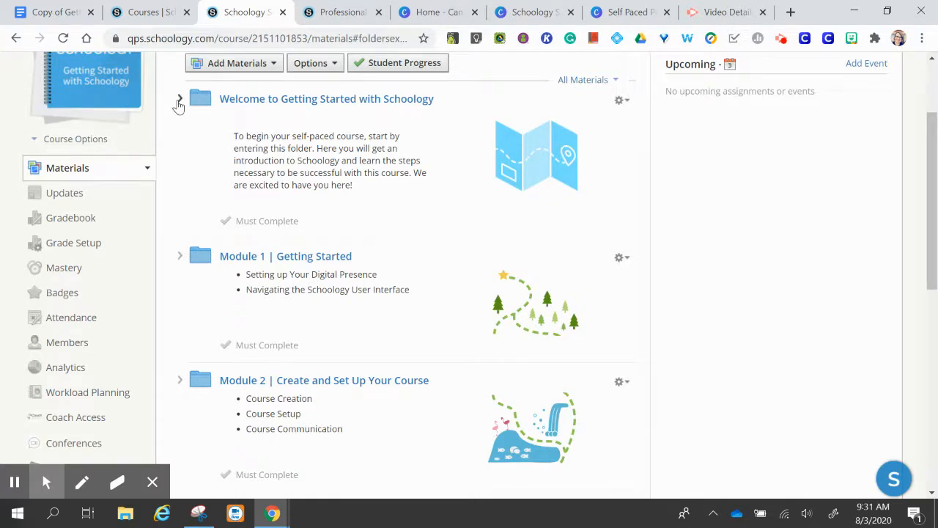
left_click(53, 223)
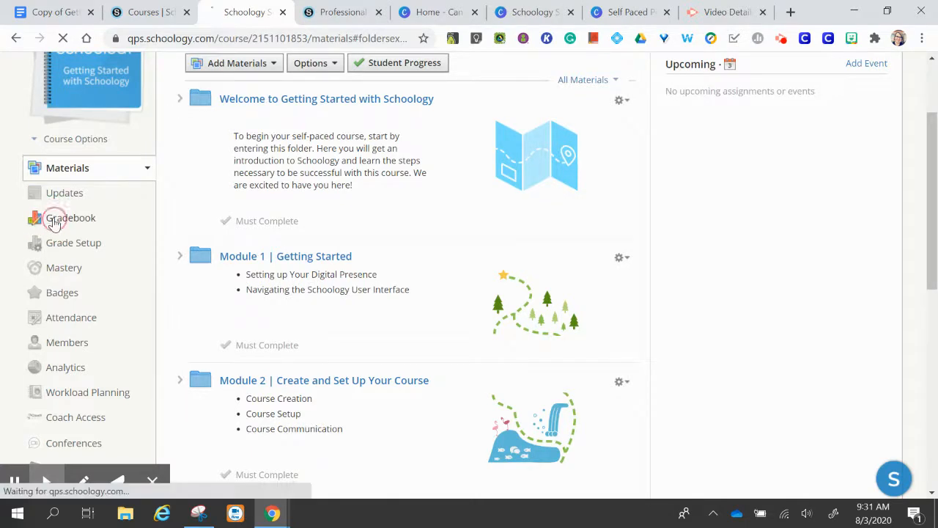